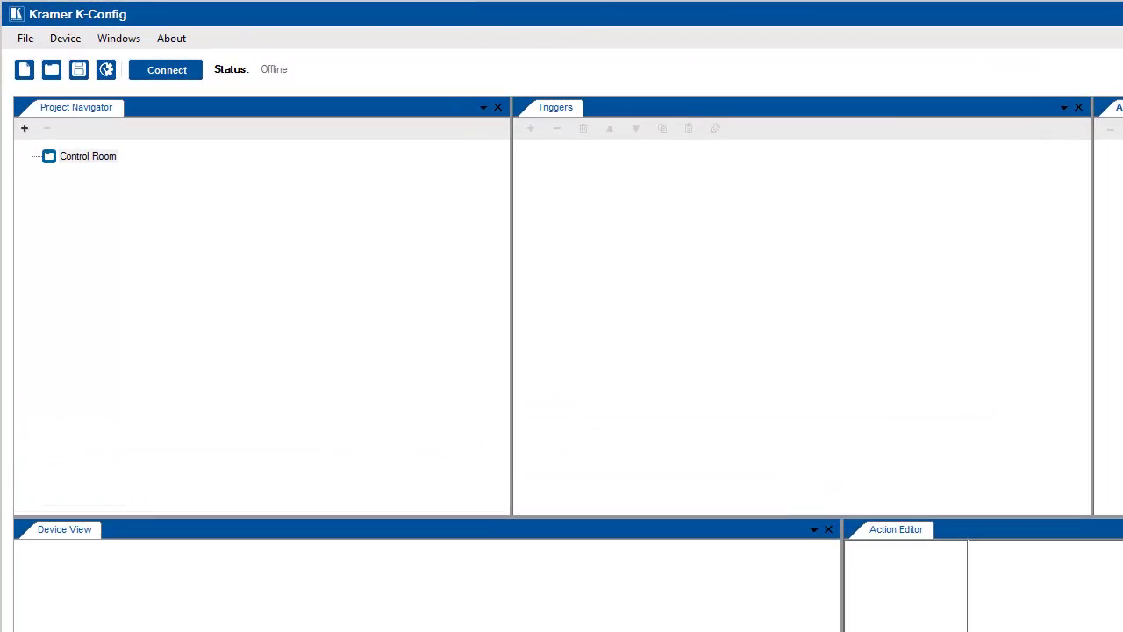
- Review the file commands, from creating, opening and saving projects to exporting configurations, managing drivers, and importing or exporting devices
key("alt+f")
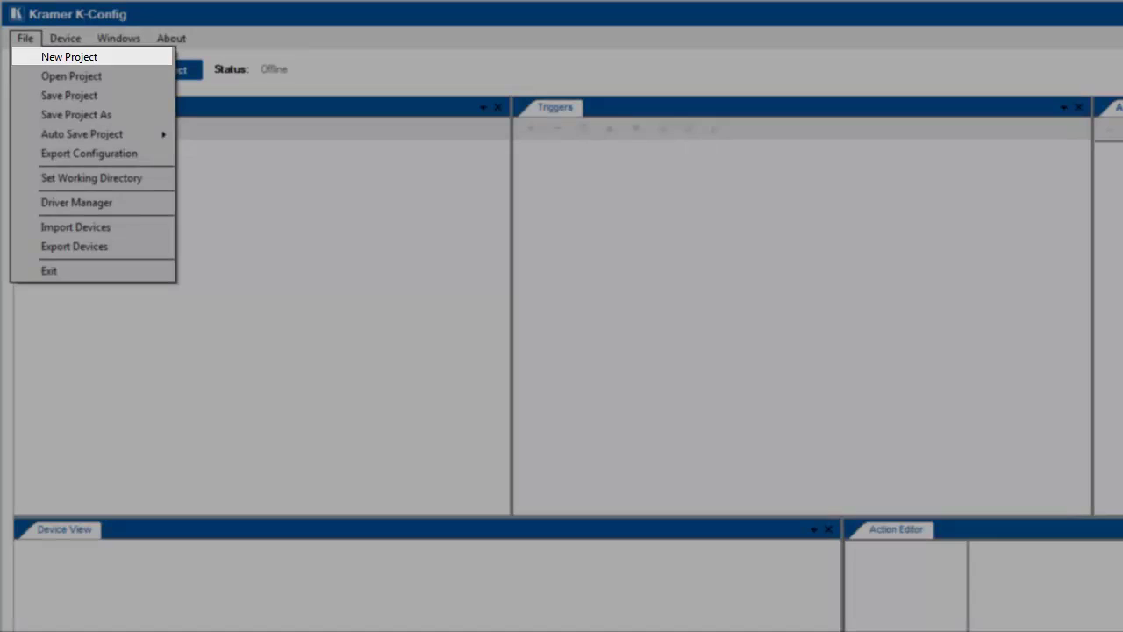
key("Down")
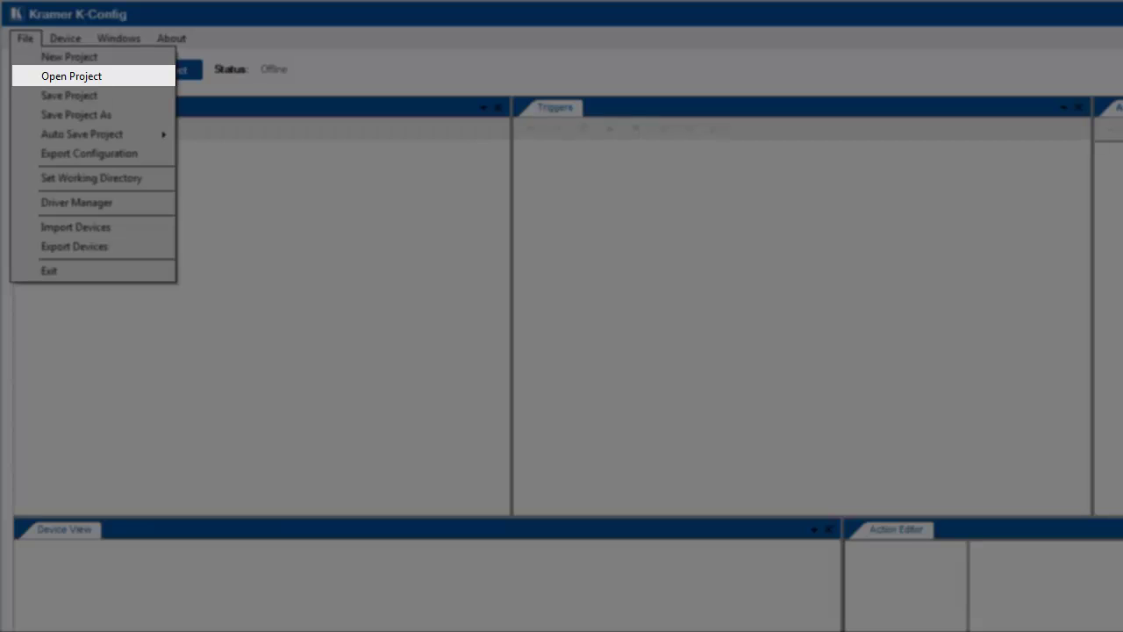
key("Down")
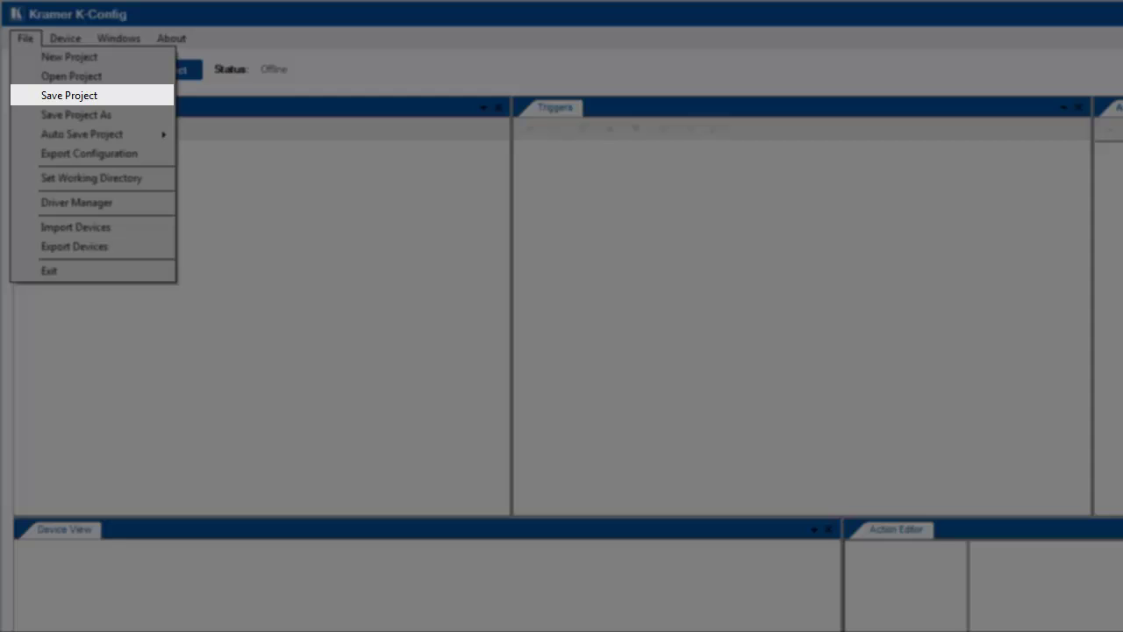
key("Down")
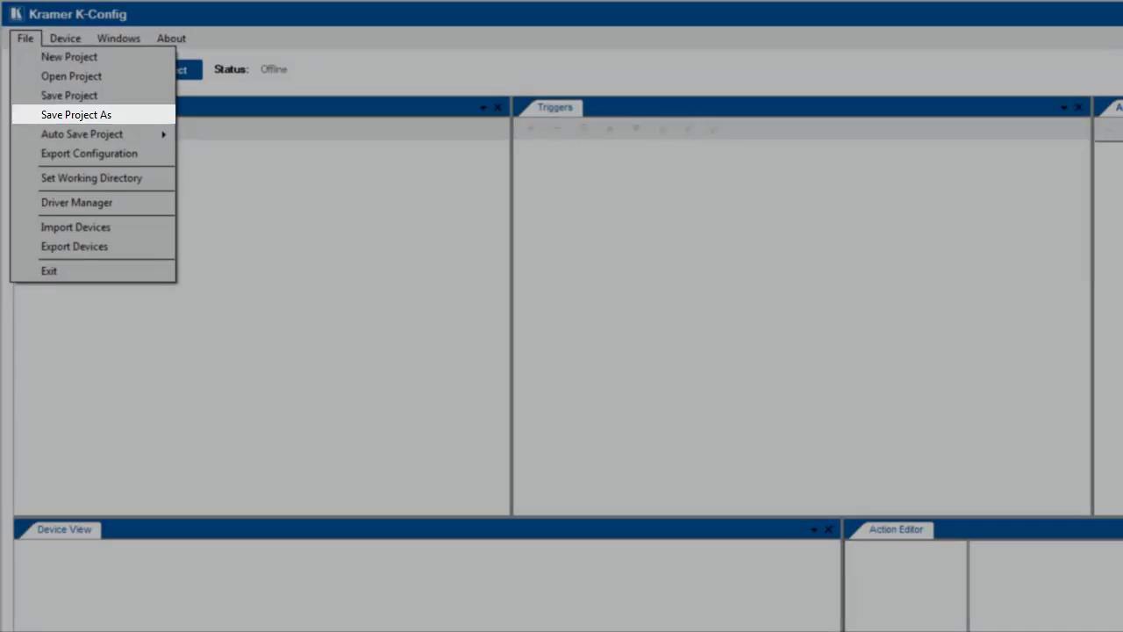
key("Down")
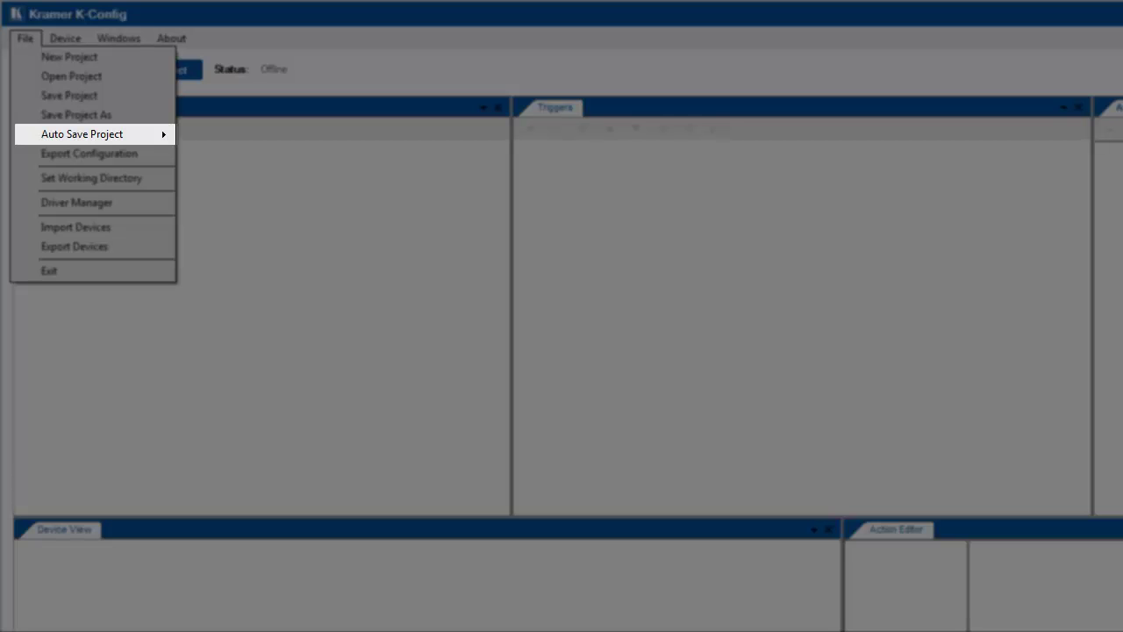
key("Down")
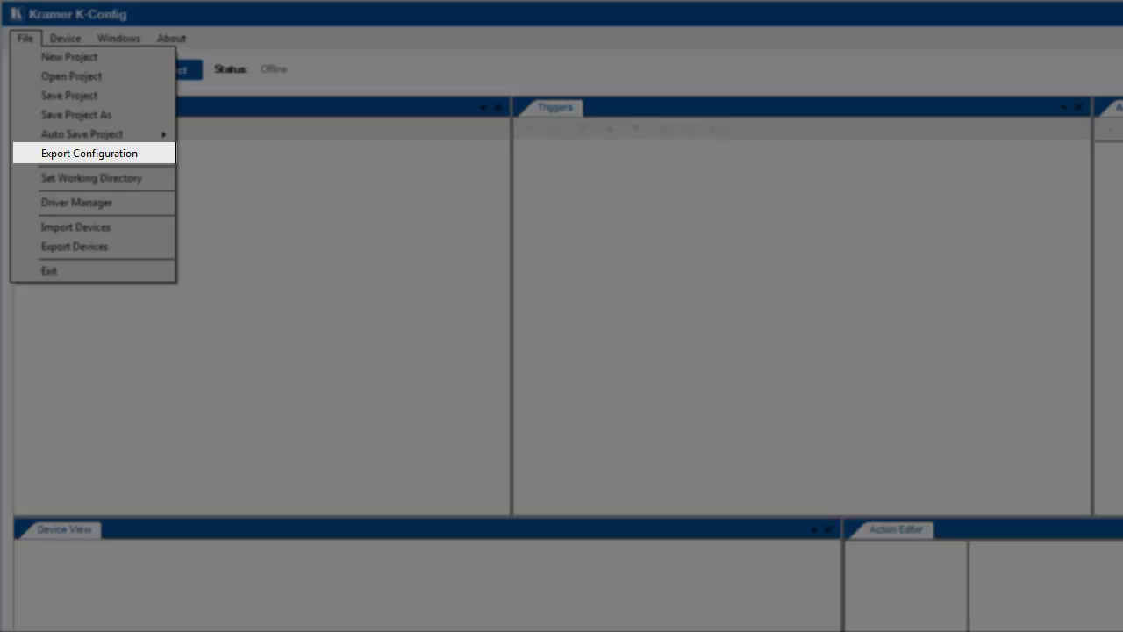
key("Down")
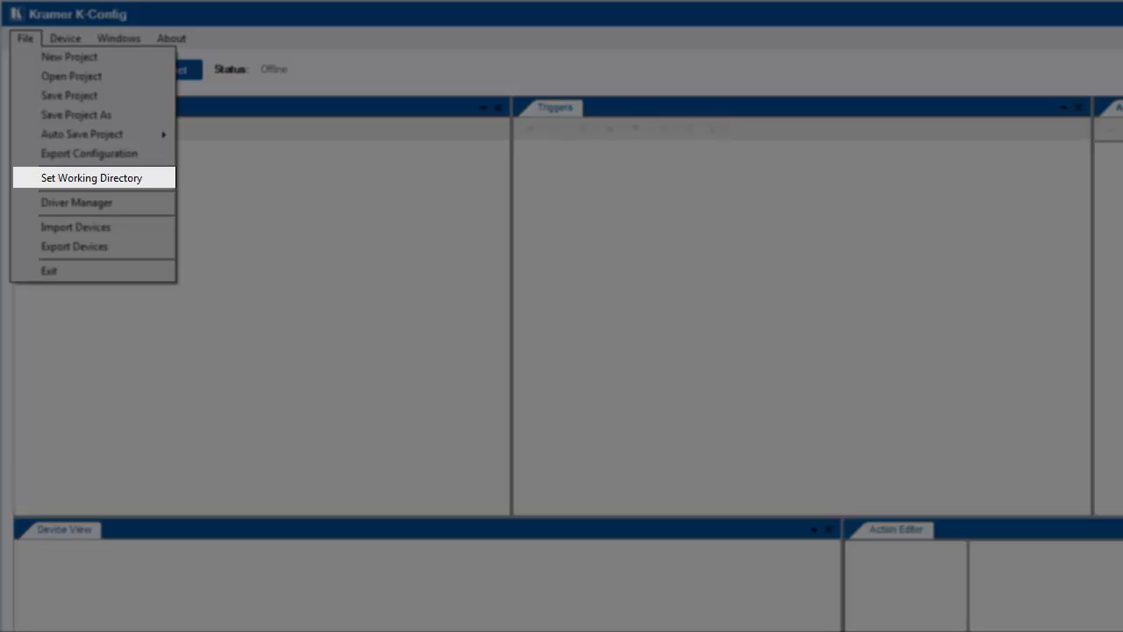
key("Down")
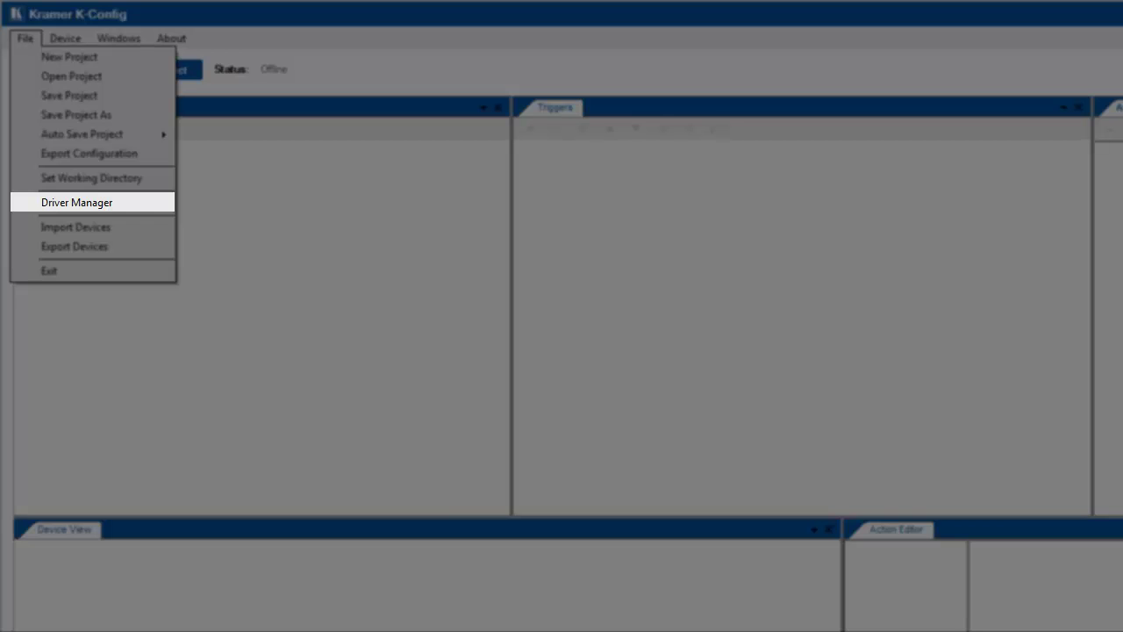
key("Down")
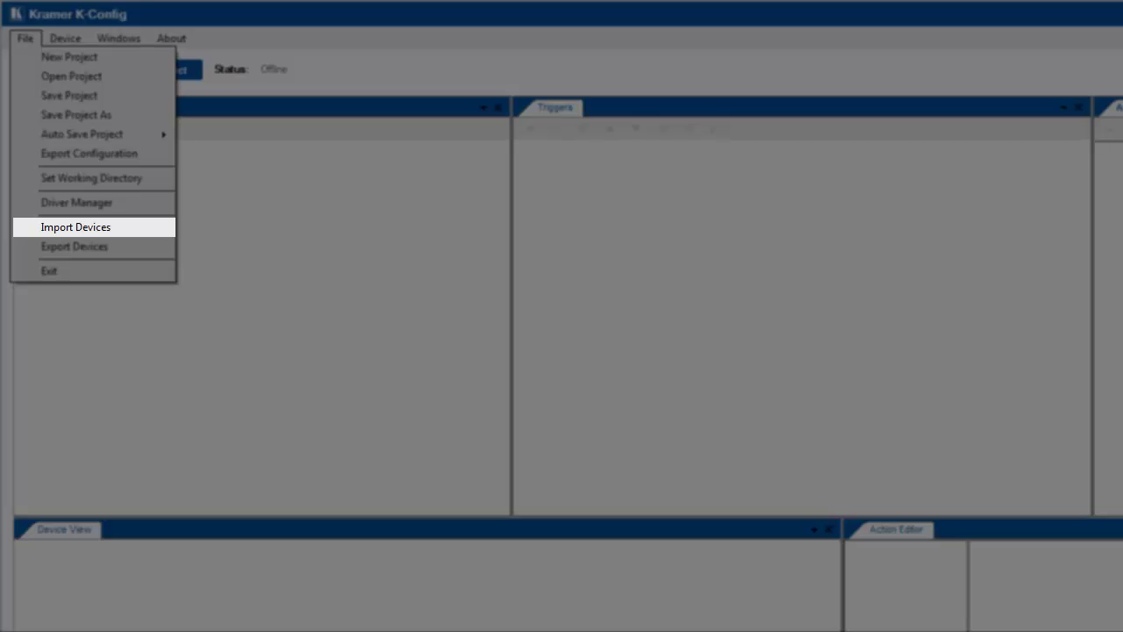
key("Down")
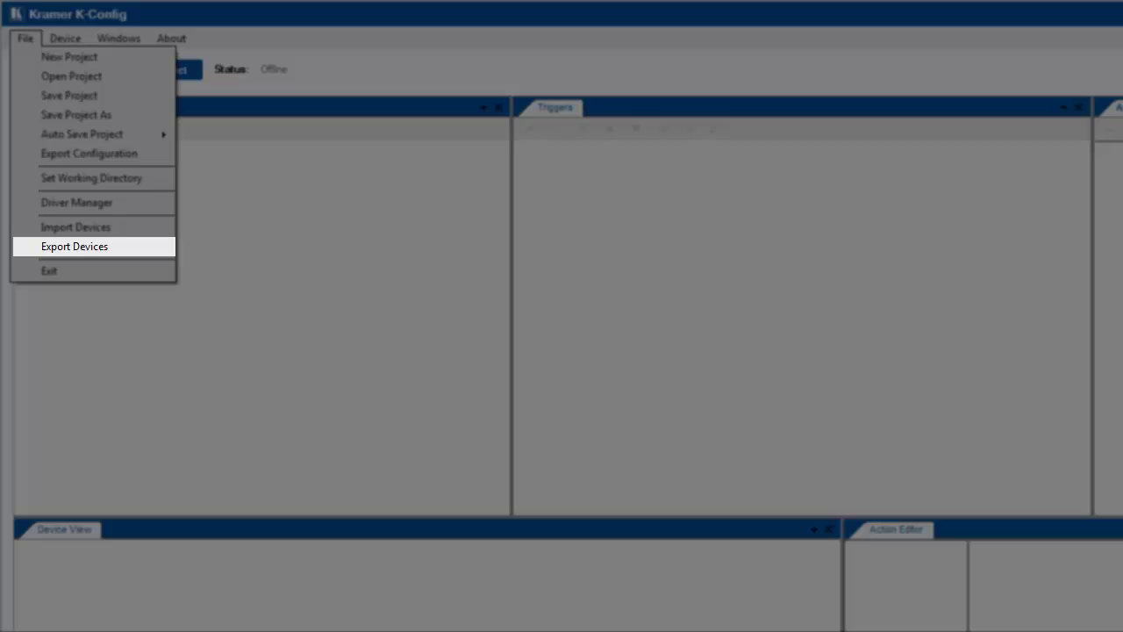
key("Down")
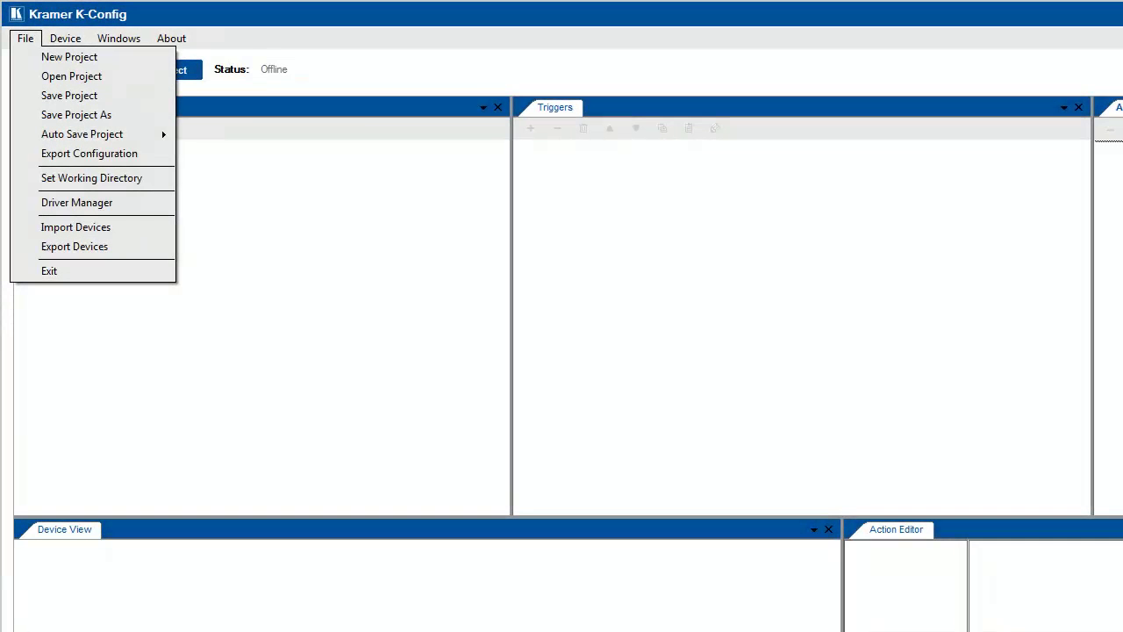
key("Right")
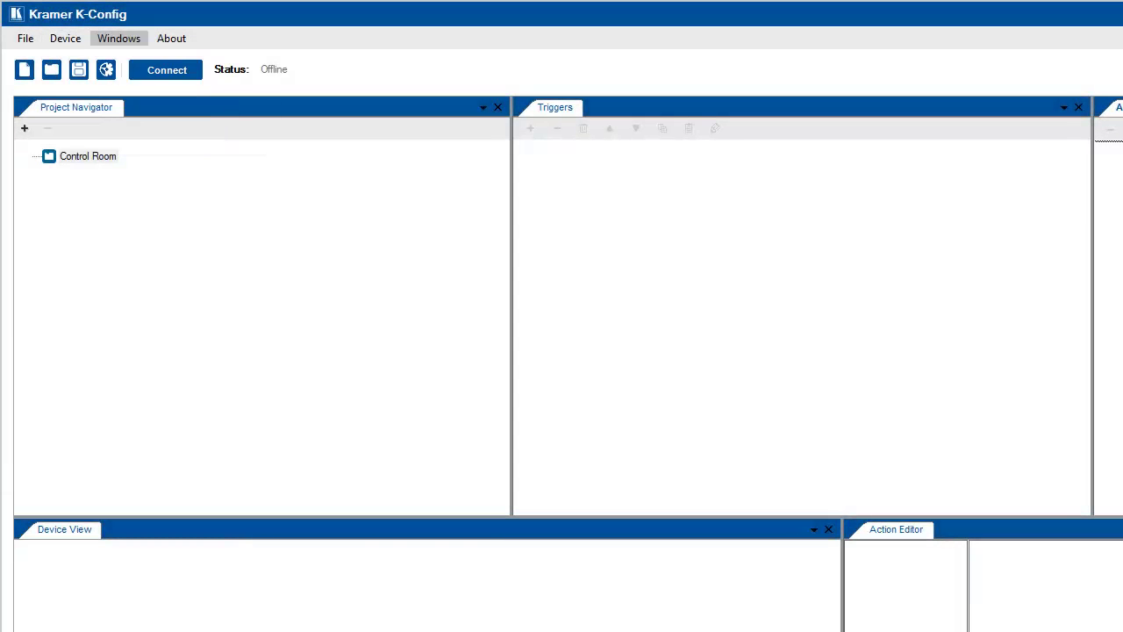
- Review the window layout options and view the program's version information
left_click(119, 37)
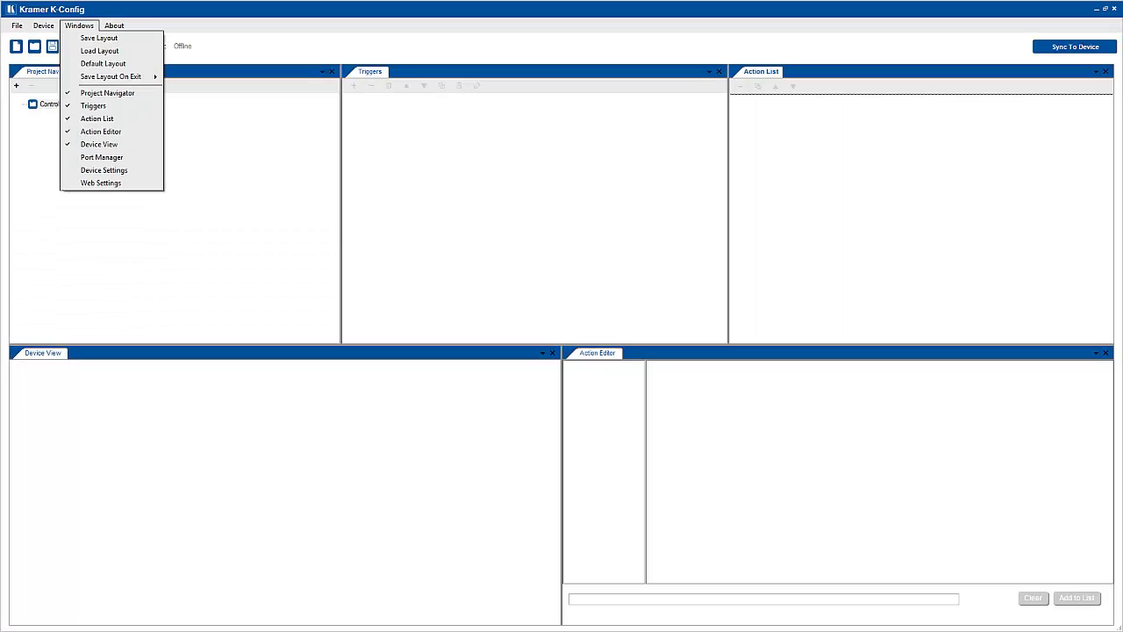
key("Escape")
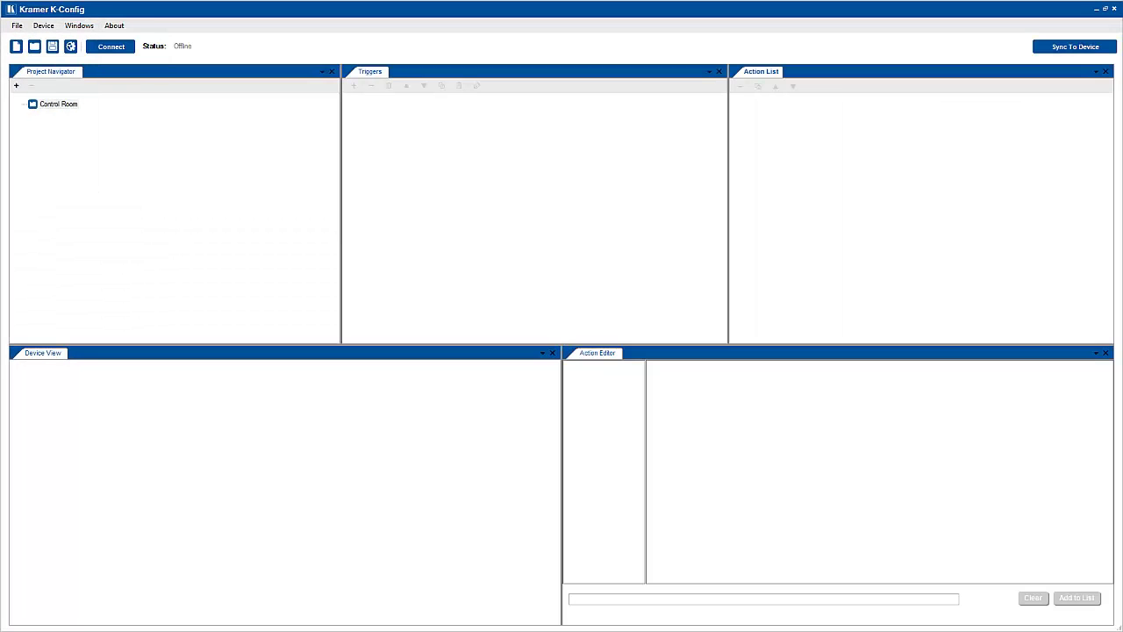
key("alt+a")
key("Return")
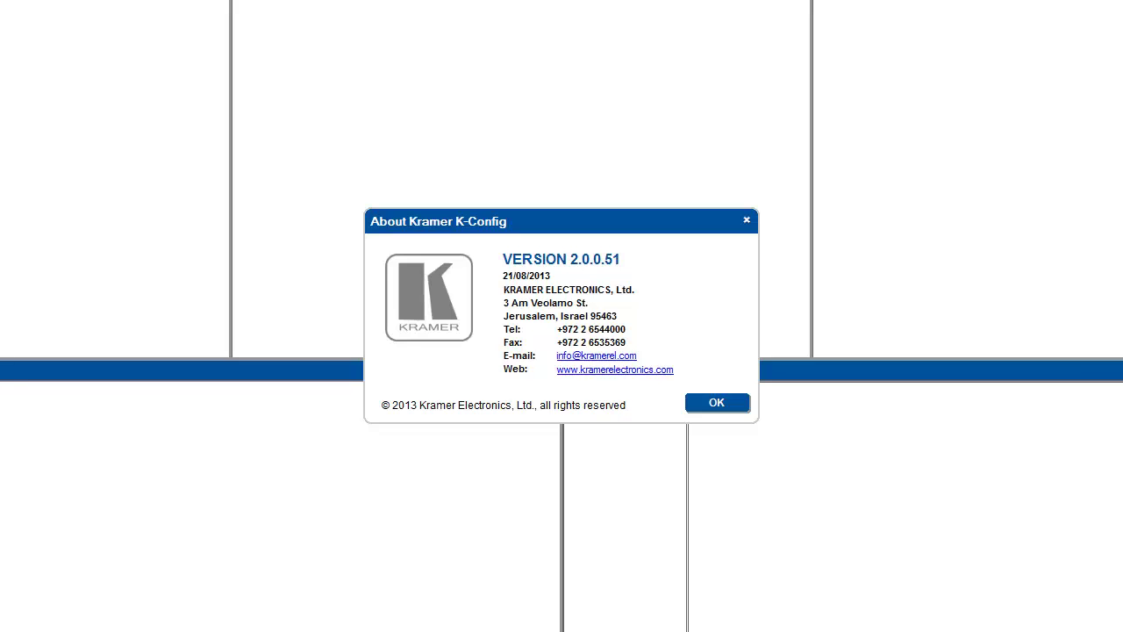
key("Return")
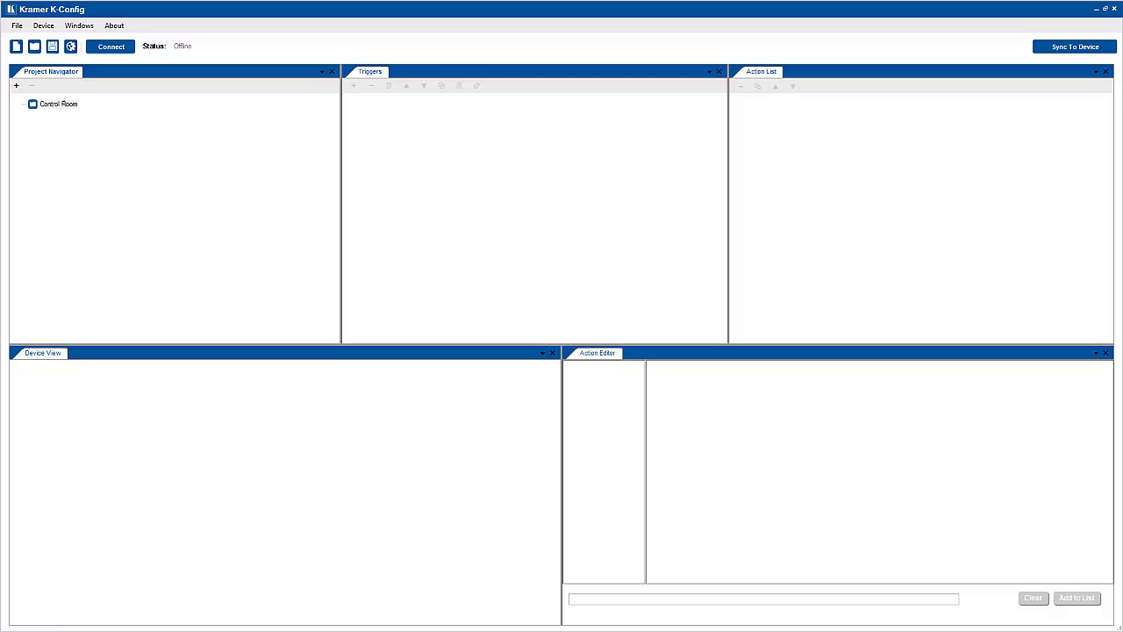
- Open the project file Panasonic Test.kpr
left_click(58, 103)
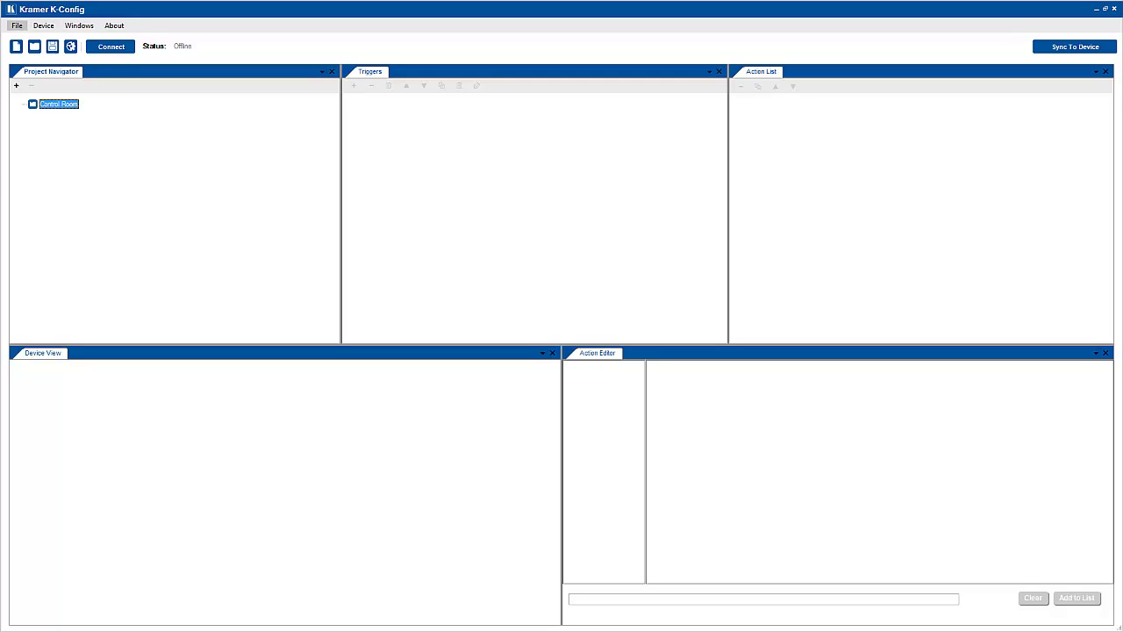
left_click(17, 25)
left_click(47, 51)
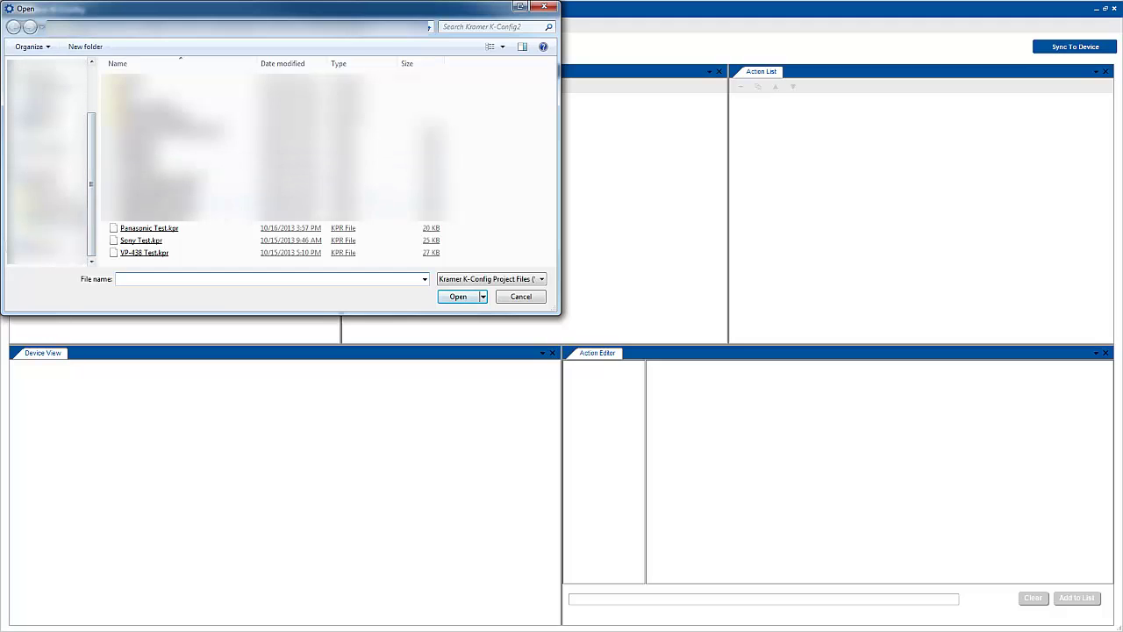
double_click(147, 228)
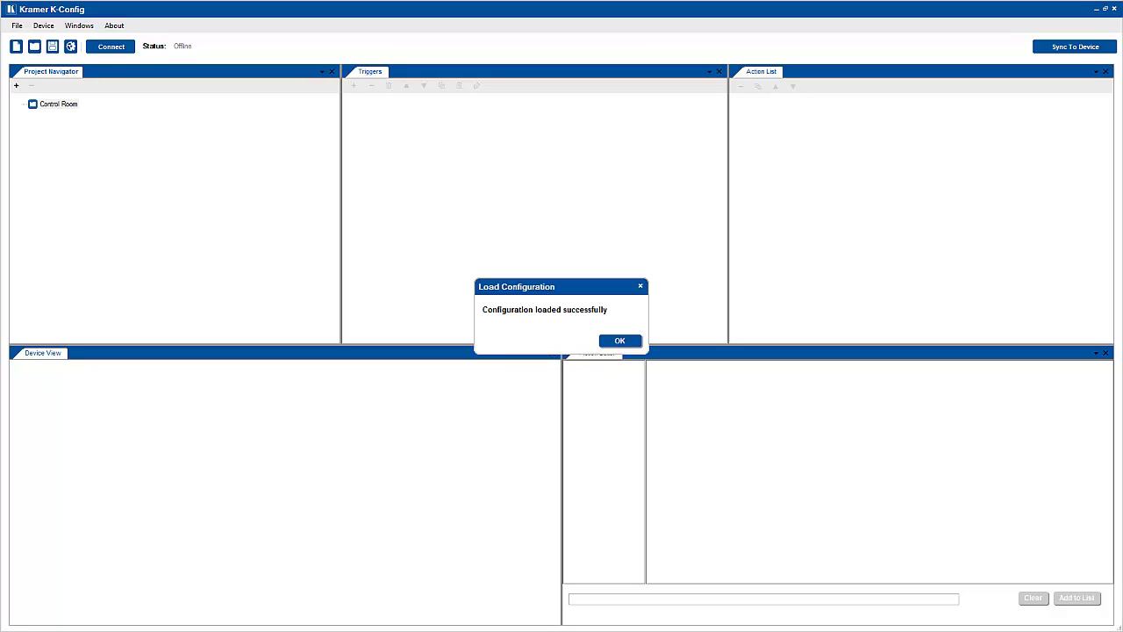
key("Return")
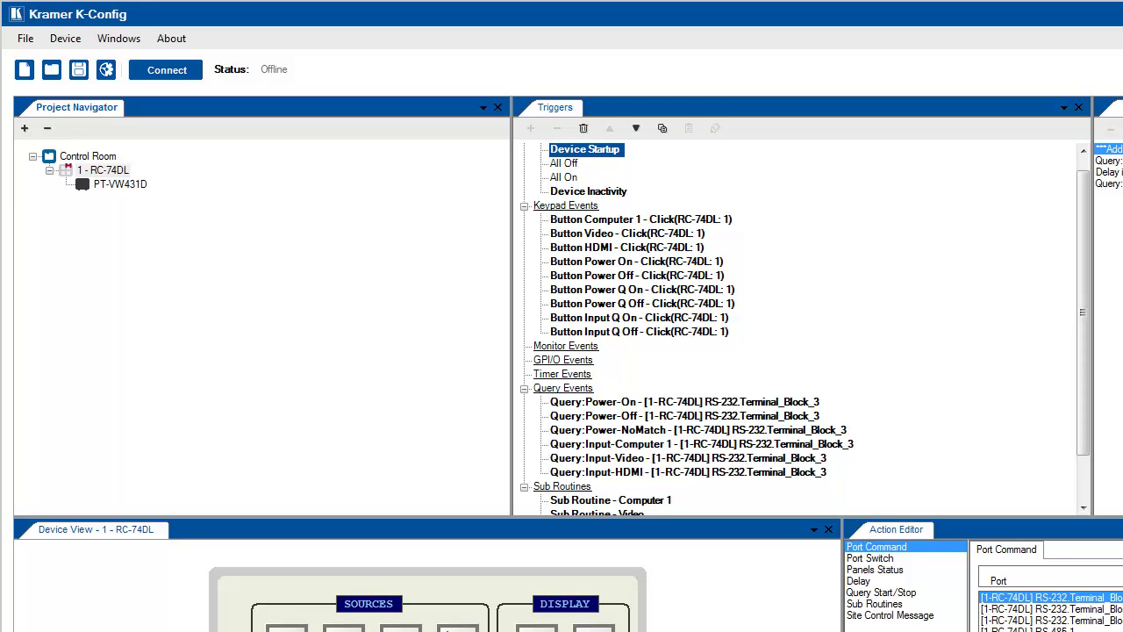
- Add an RC-63DL auxiliary device to the Control Room project
left_click(24, 128)
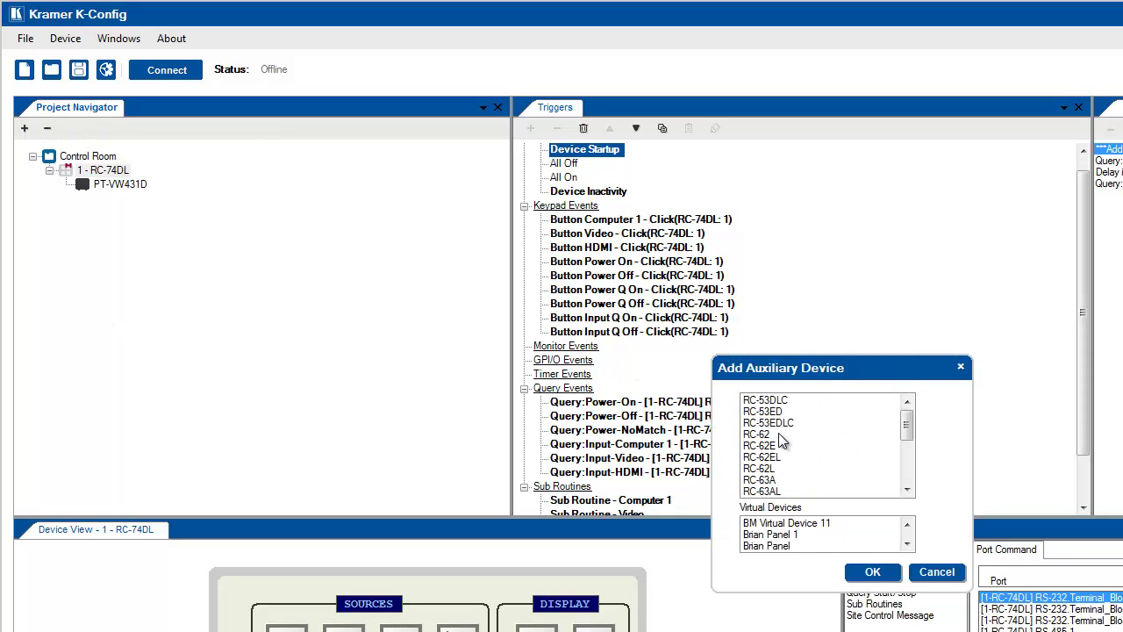
left_click_drag(907, 430, 909, 449)
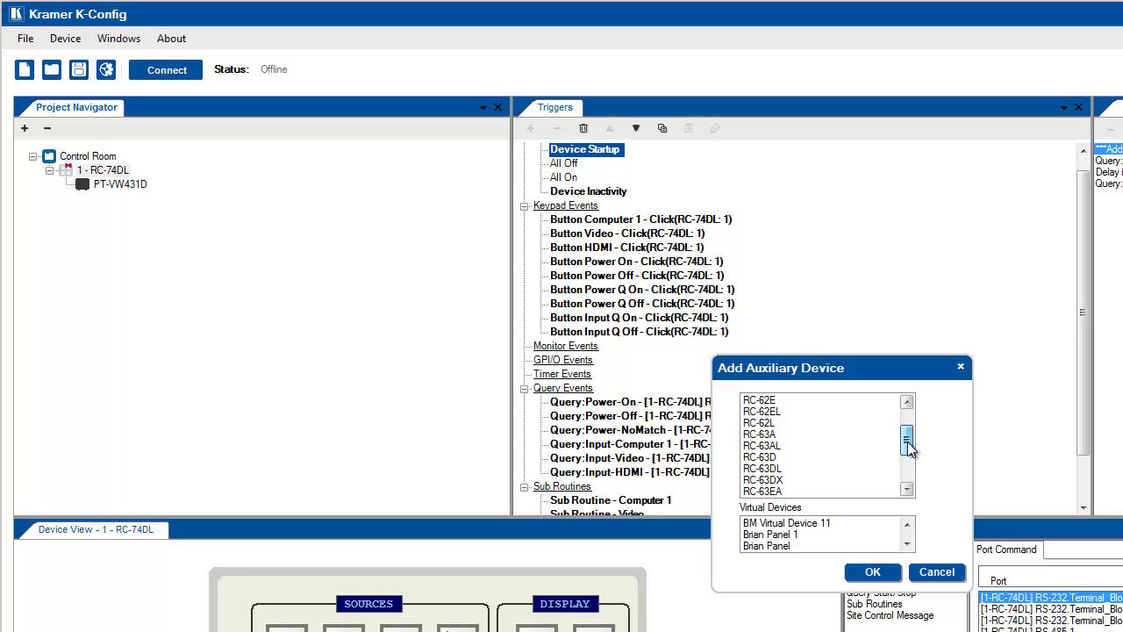
left_click(776, 470)
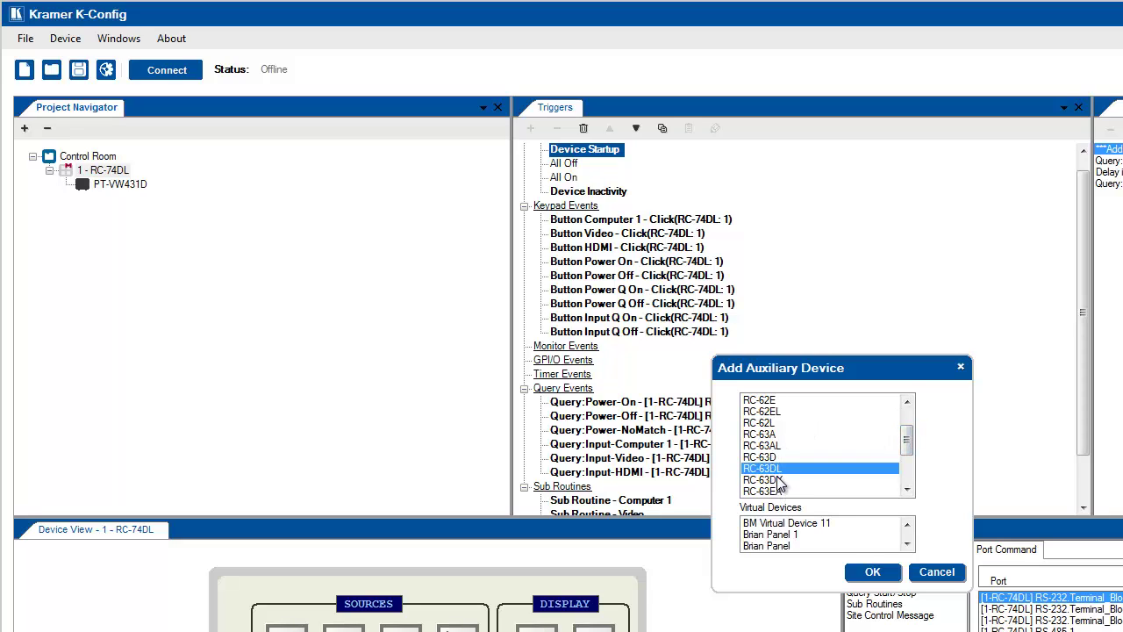
left_click(868, 571)
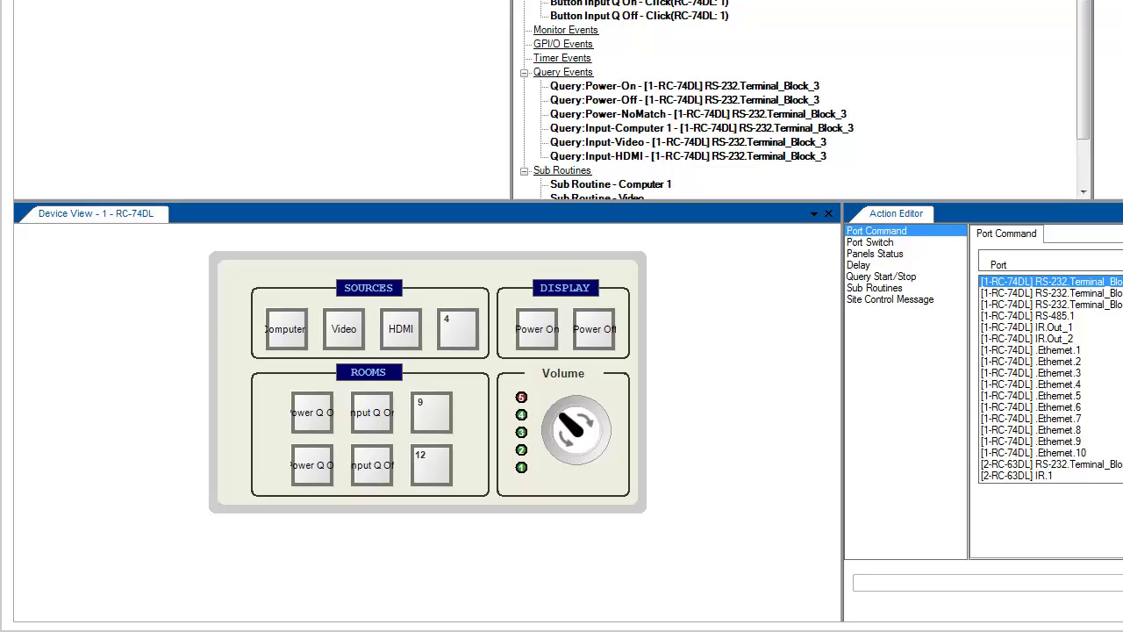
- Open the label setting of the first button in the keypad's ROOMS group
right_click(303, 421)
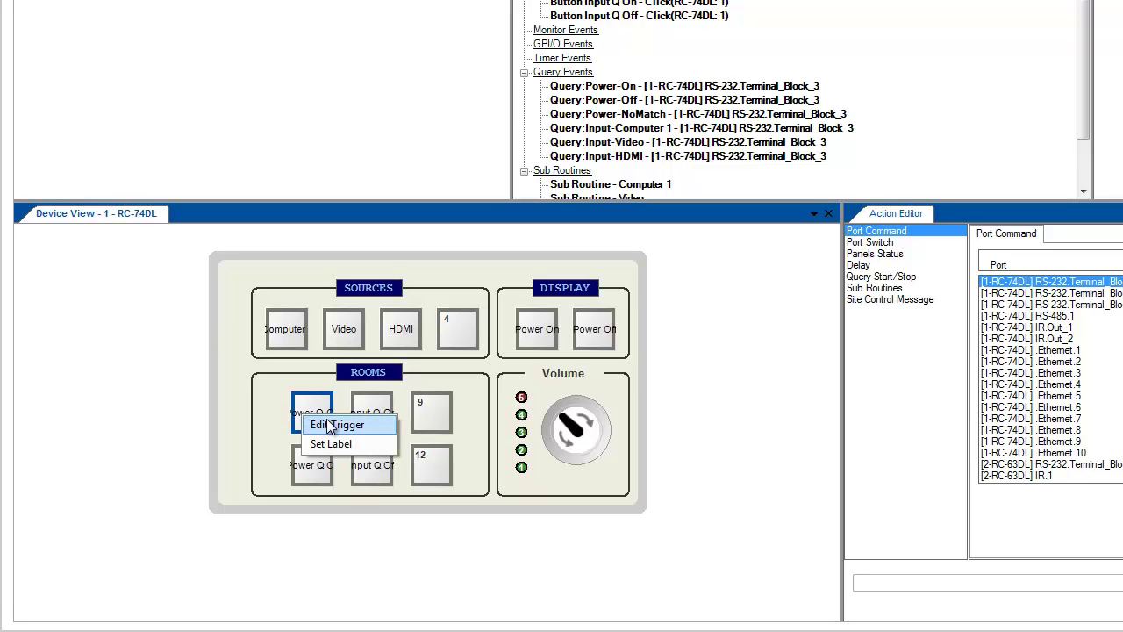
left_click(327, 446)
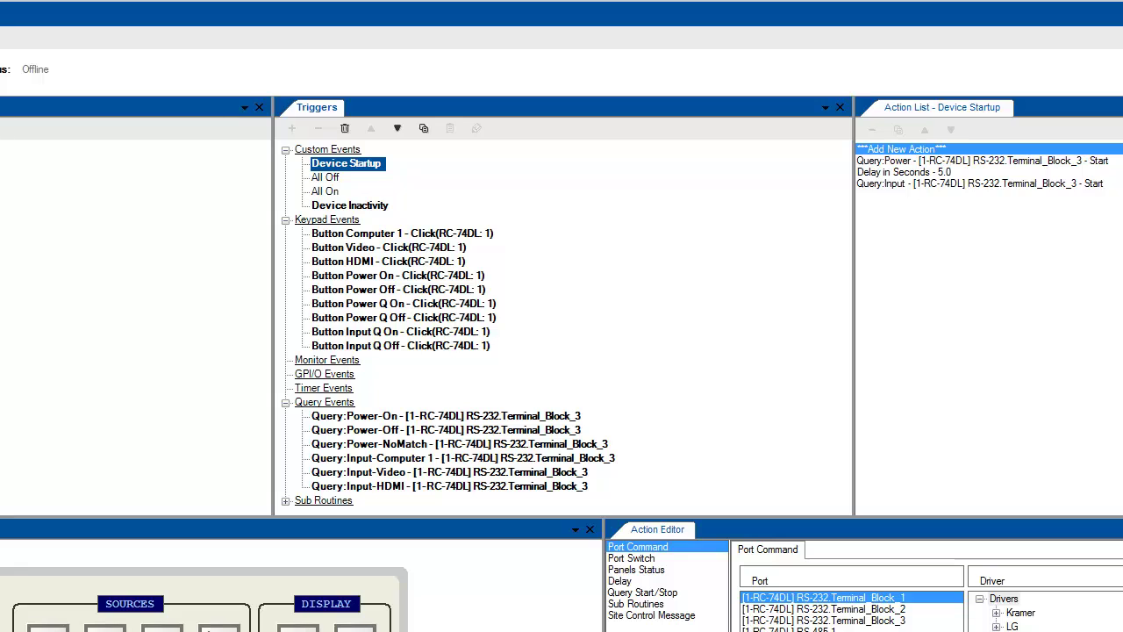
- Confirm a 1-minute timeout for the Device Inactivity trigger and return to the Device Startup trigger
left_click(354, 208)
left_click(475, 130)
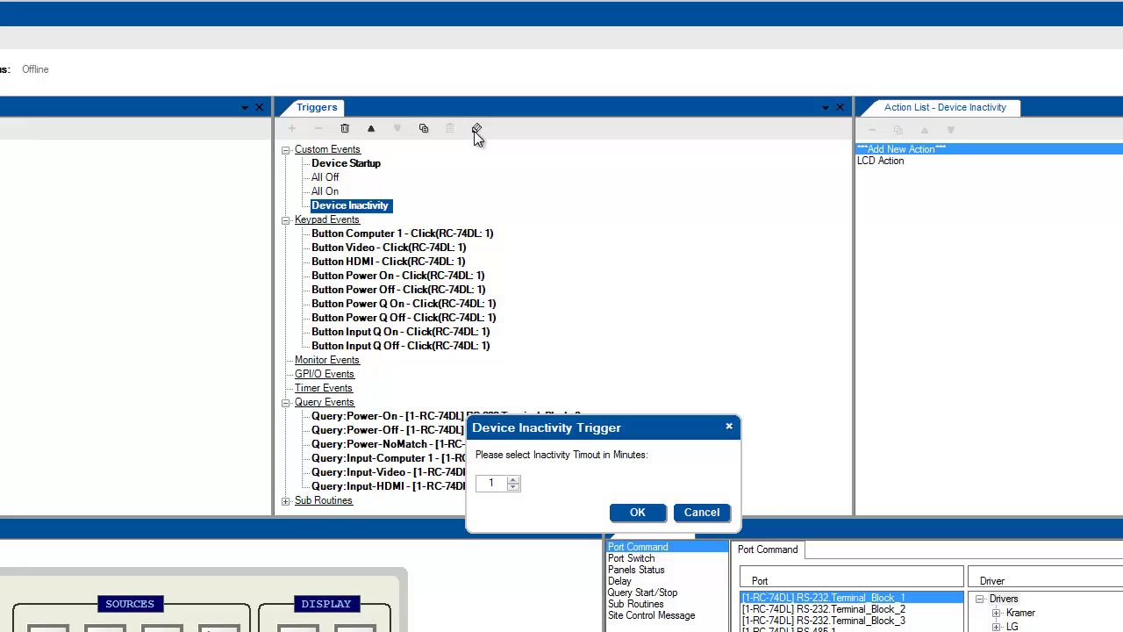
left_click(637, 512)
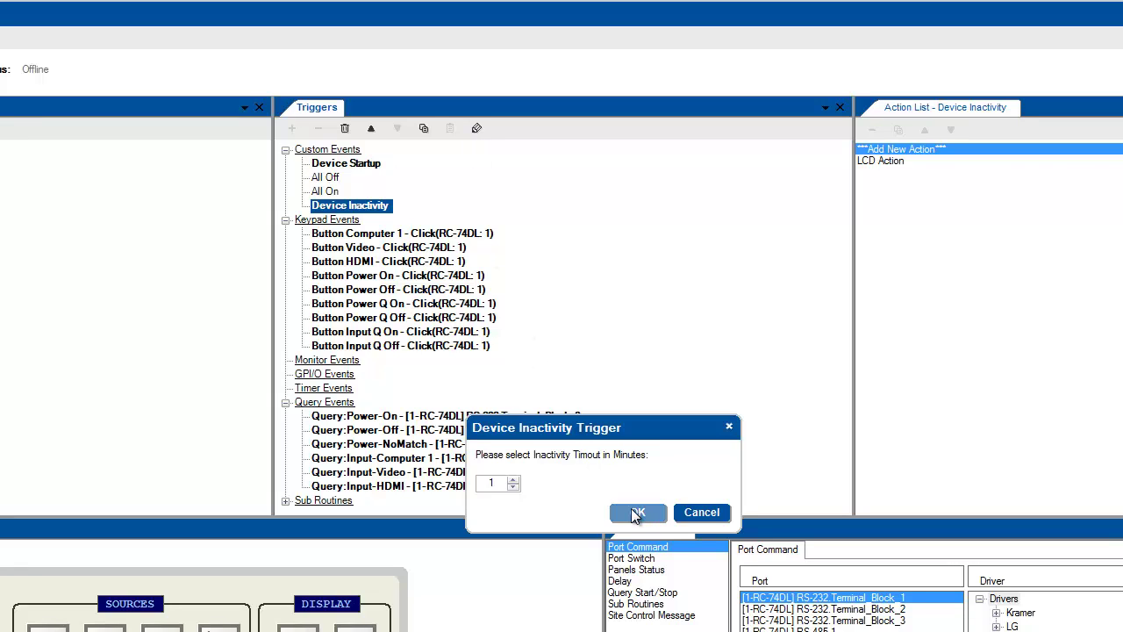
key("Up")
key("Up")
key("Up")
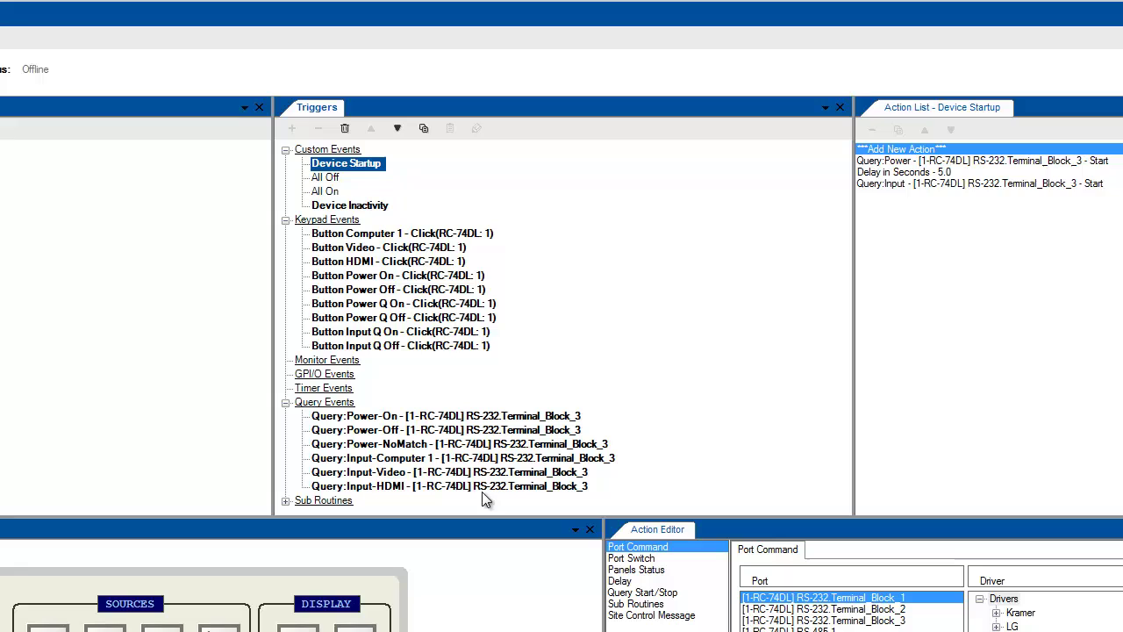
- View the All Off trigger's scheduling options without adding a schedule, and select the Button Computer 1 click trigger
left_click(332, 176)
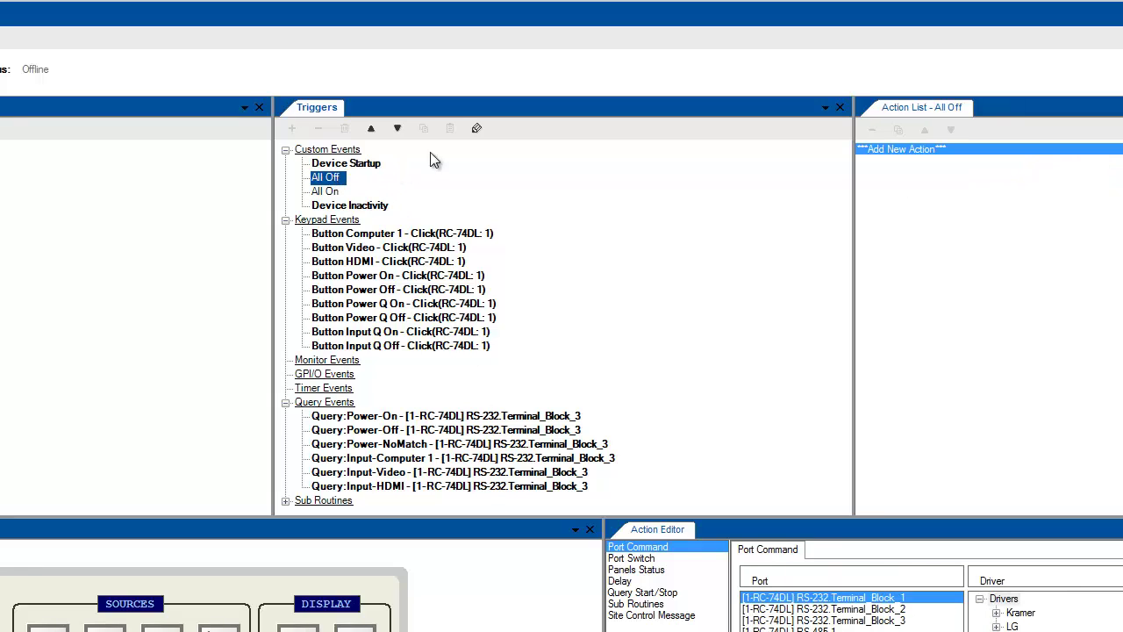
left_click(474, 129)
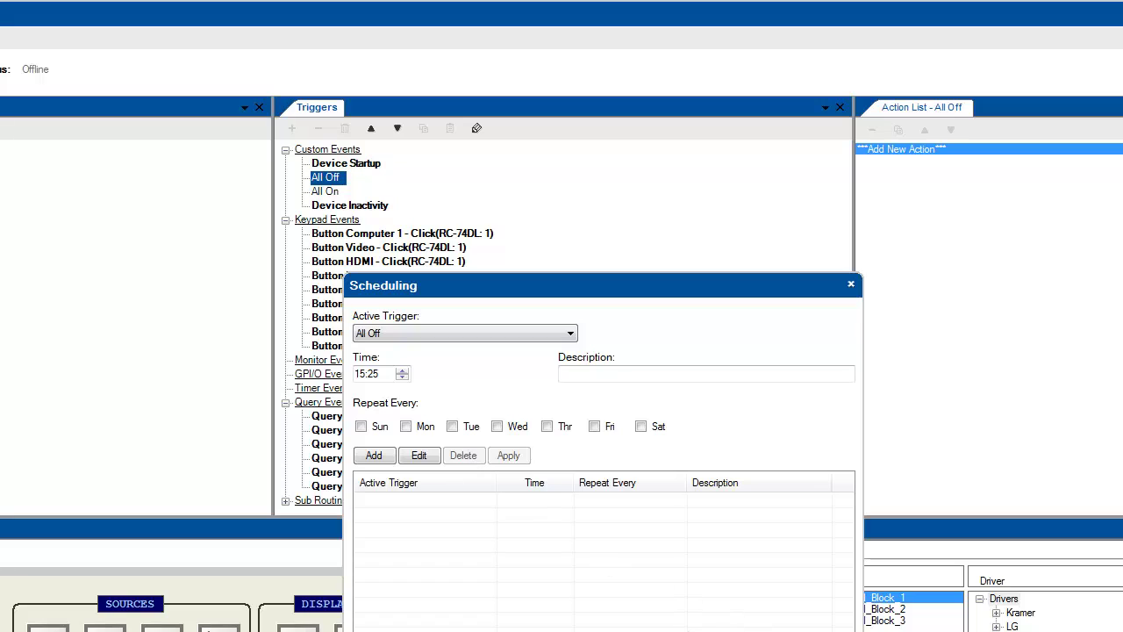
key("Escape")
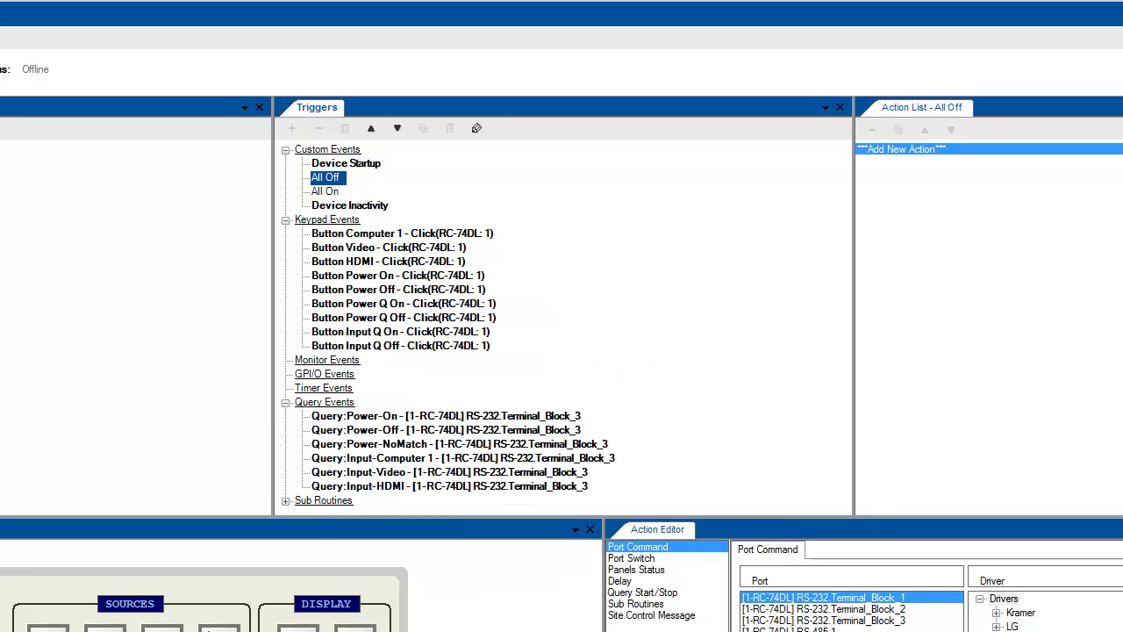
left_click(346, 164)
left_click(402, 234)
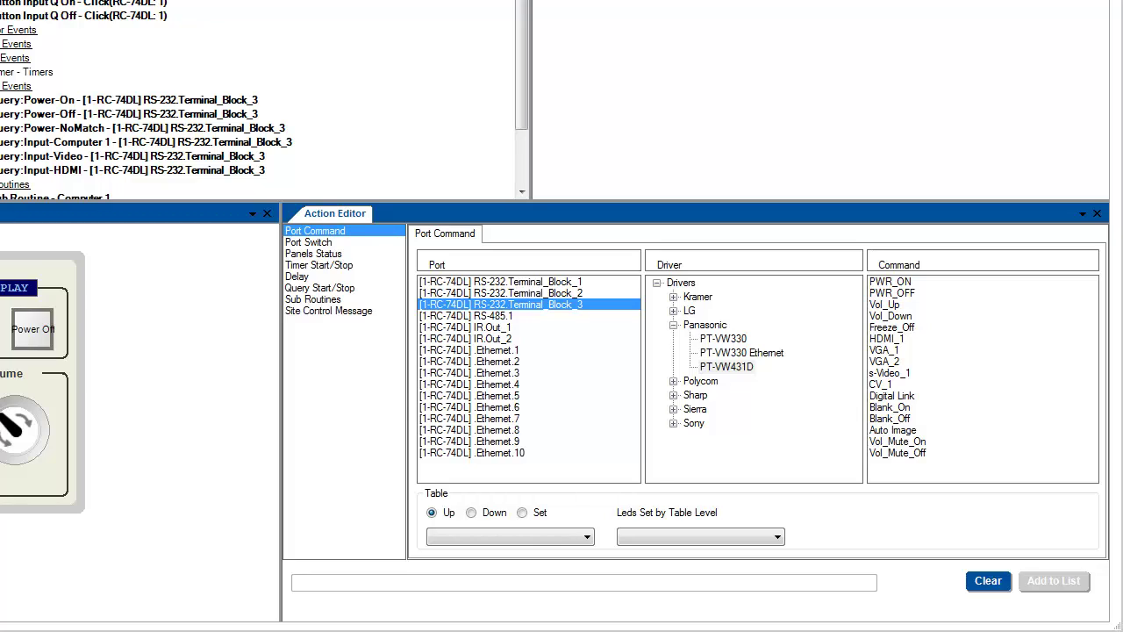
- Review the settings of the Port Switch, Panels Status, Timer Start/Stop, Delay, Query Start/Stop, Sub Routines and Site Control Message action types
left_click(308, 242)
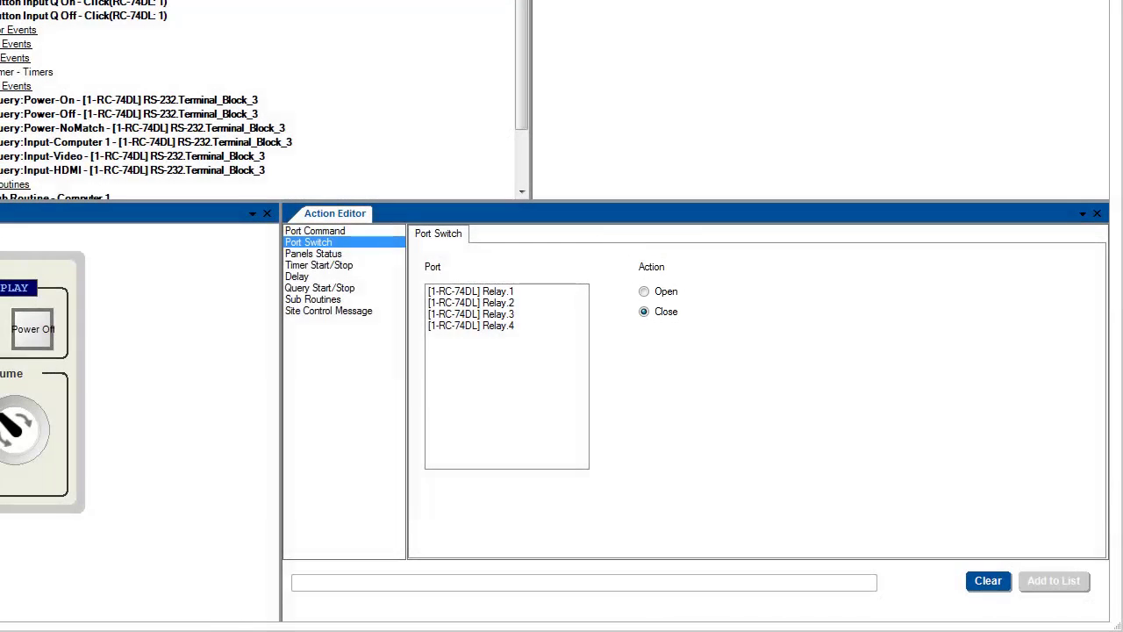
left_click(313, 254)
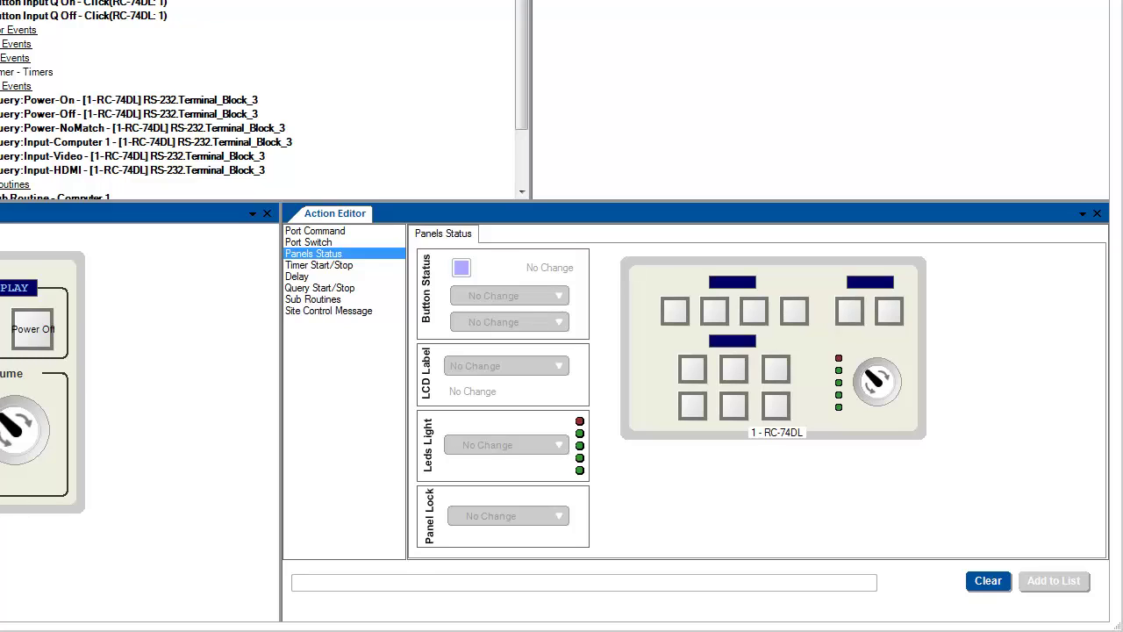
left_click(319, 264)
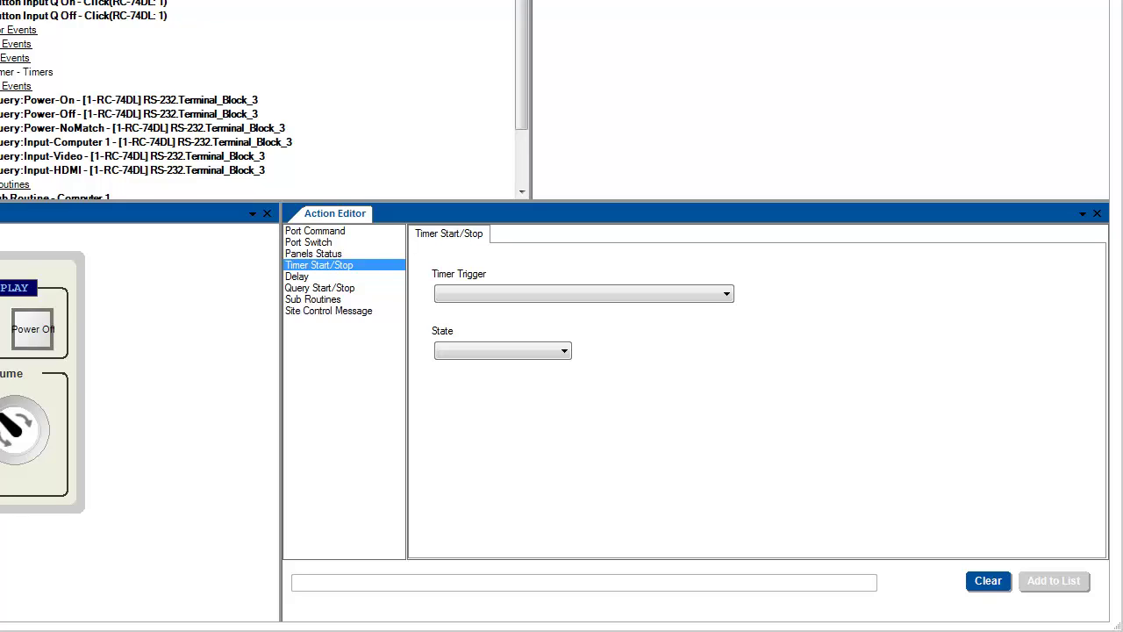
left_click(296, 277)
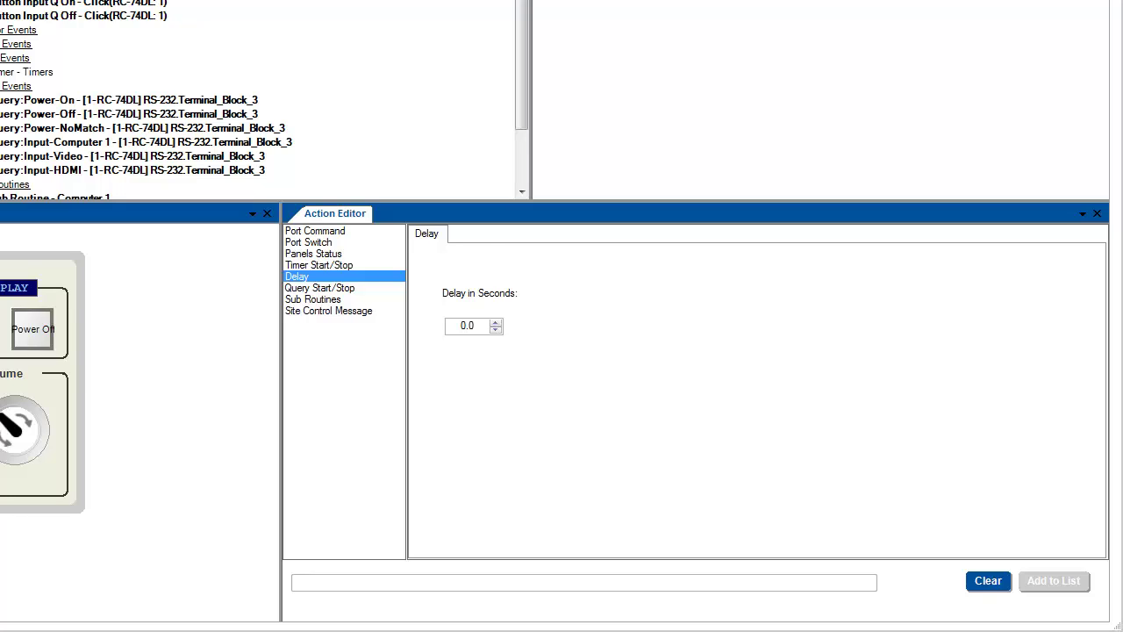
left_click(319, 288)
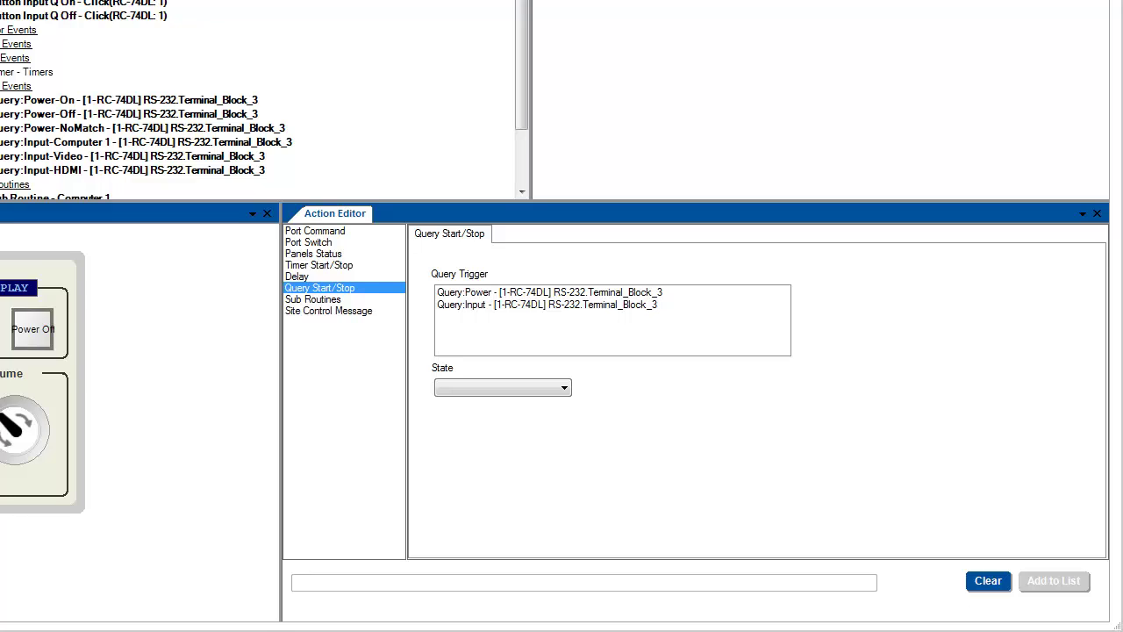
left_click(312, 299)
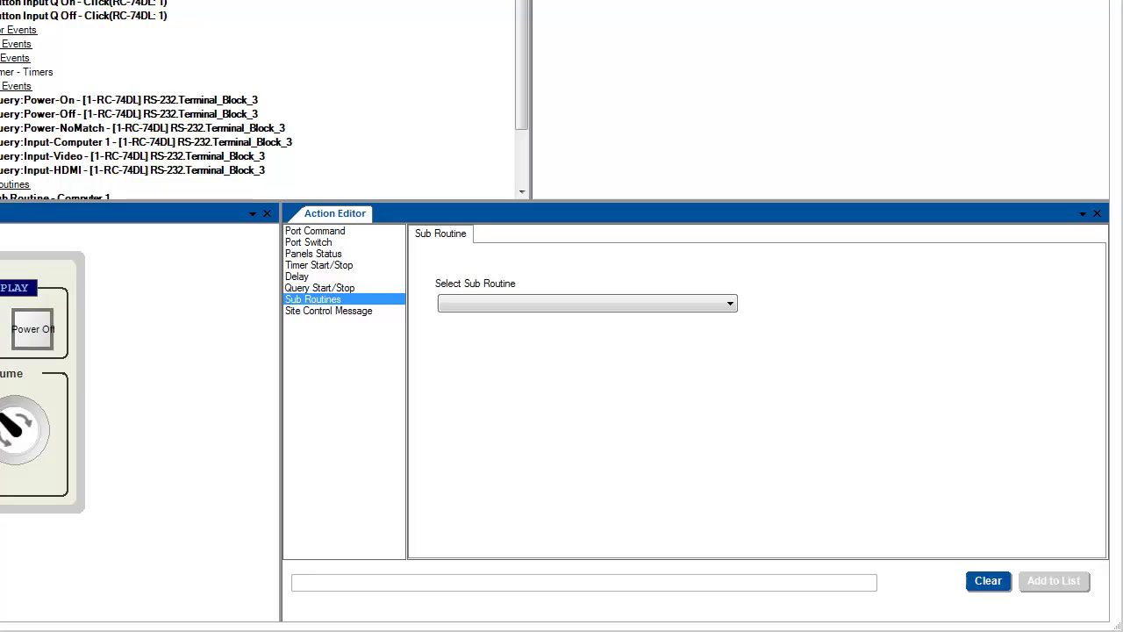
left_click(328, 311)
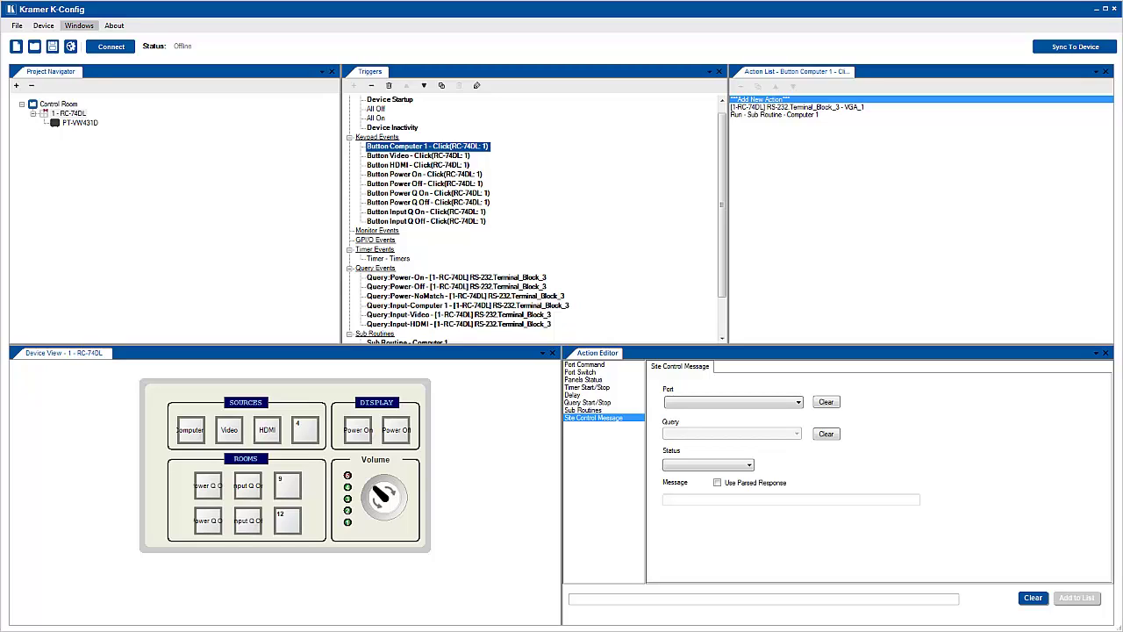
- Review the RC-74DL's port assignments in the Port Manager and open its Device Settings
left_click(79, 26)
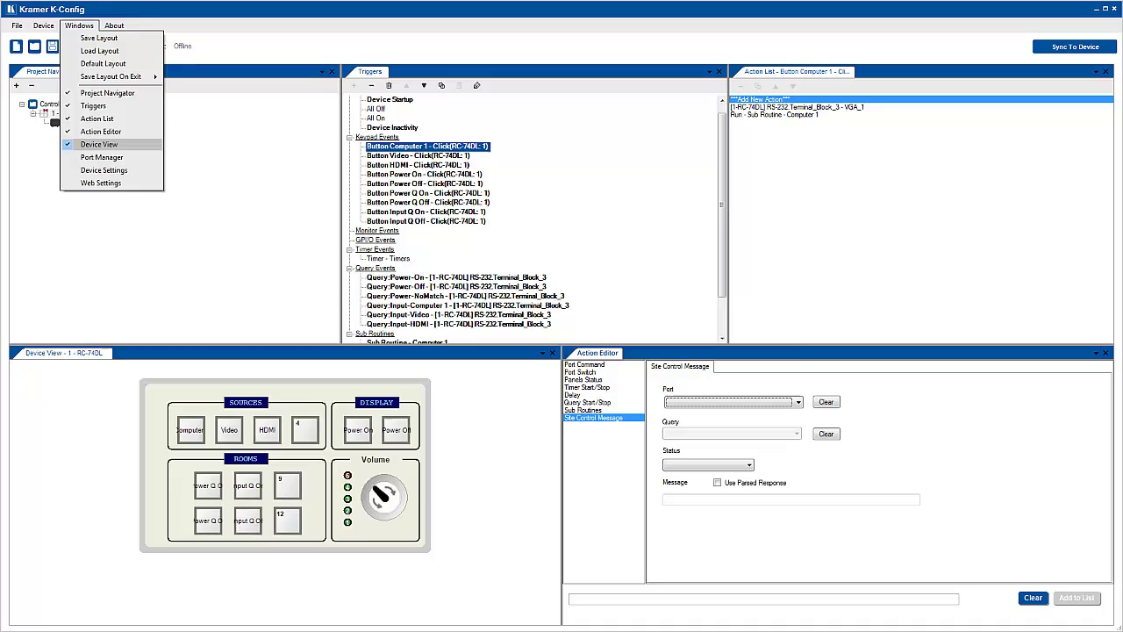
left_click(102, 157)
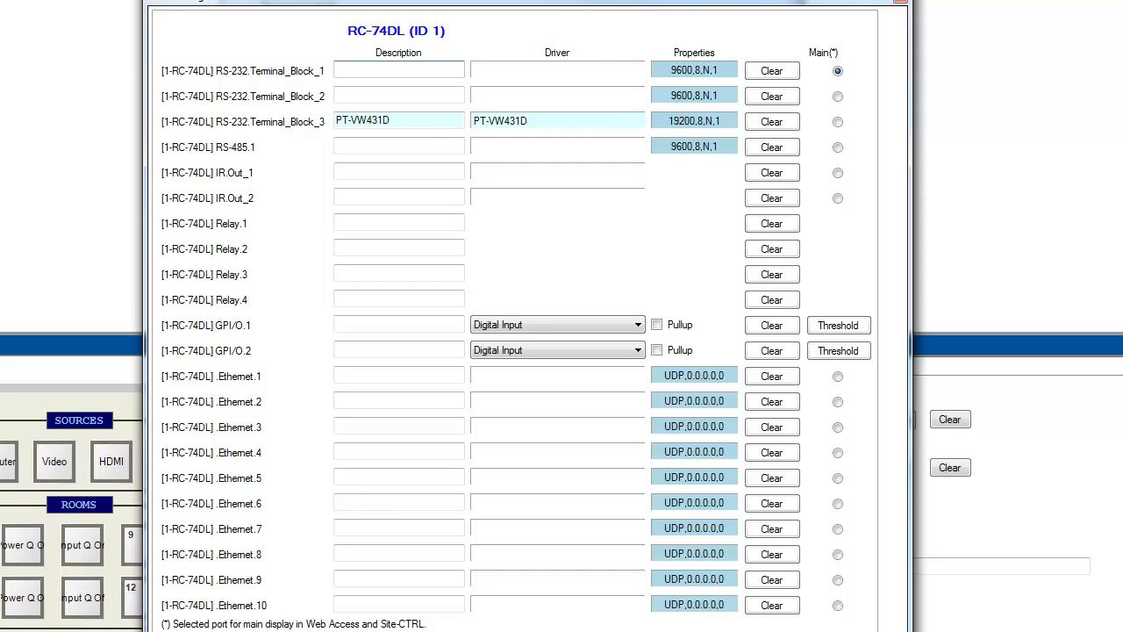
key("Return")
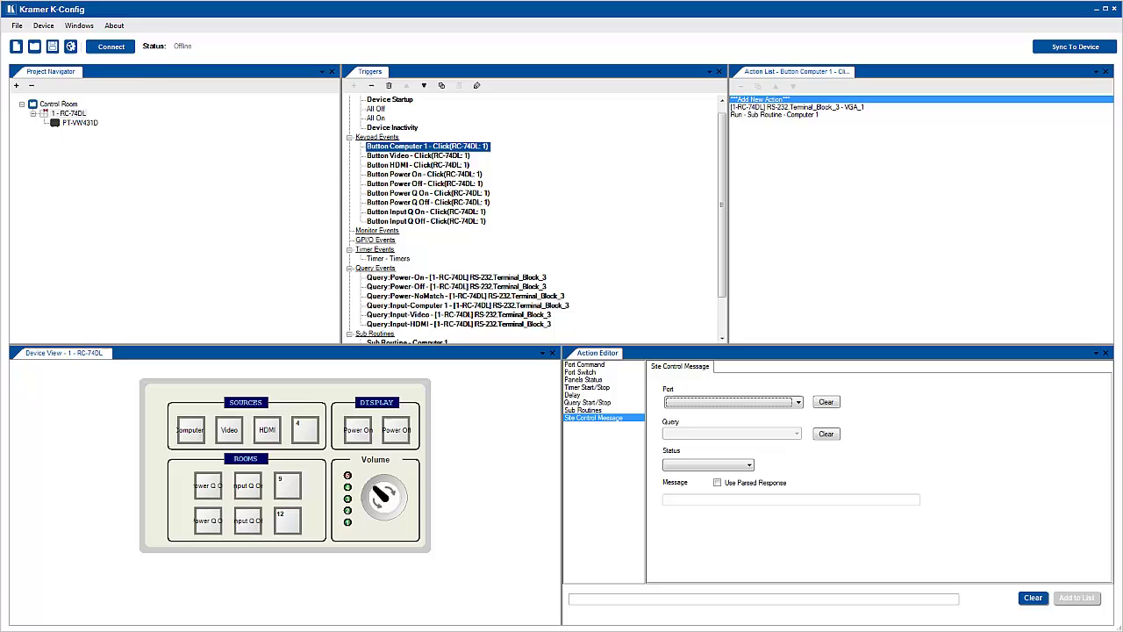
left_click(79, 26)
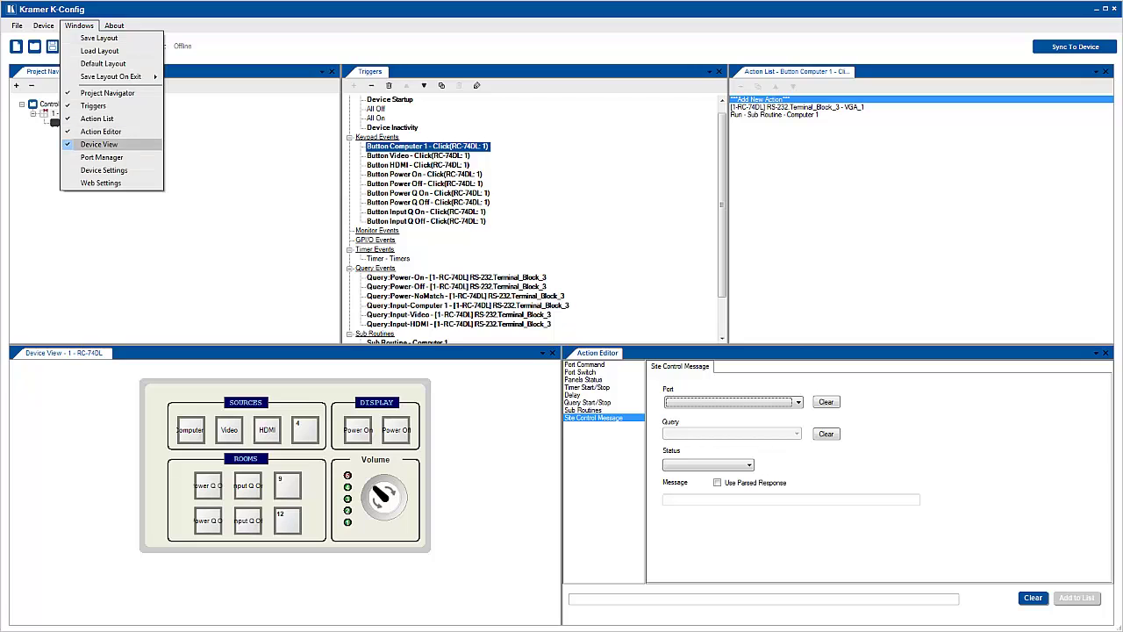
left_click(88, 169)
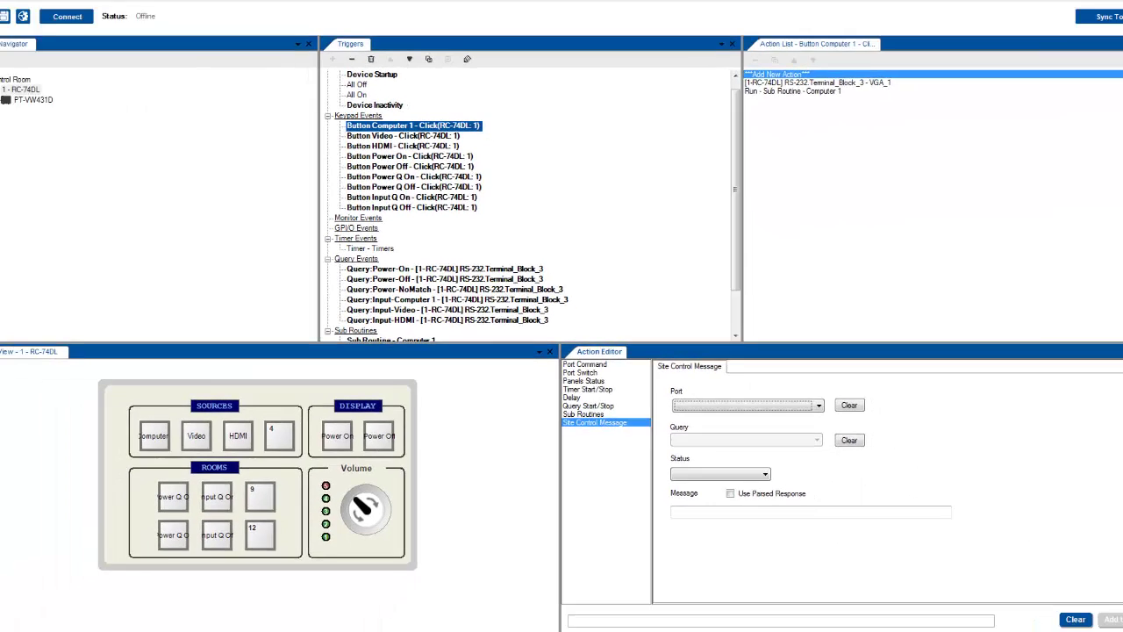
- Open the Web Settings for the RC-74DL project
key("alt+w")
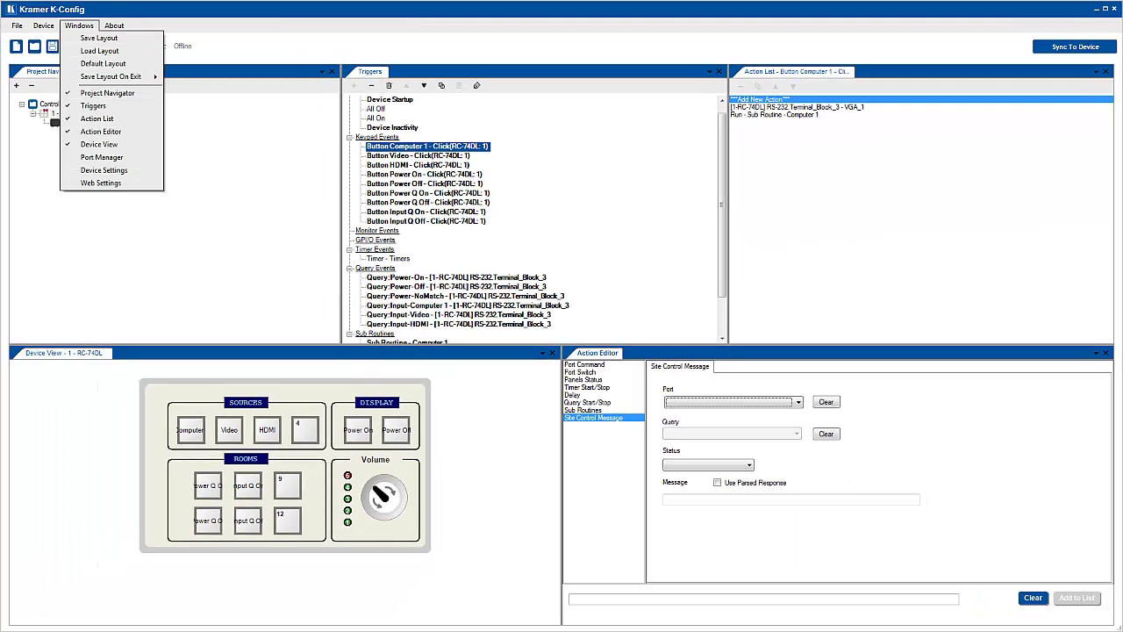
key("Down")
key("Down")
key("Down")
key("Down")
key("Down")
key("Down")
key("Down")
key("Down")
key("Down")
key("Down")
key("Down")
key("Down")
key("Return")
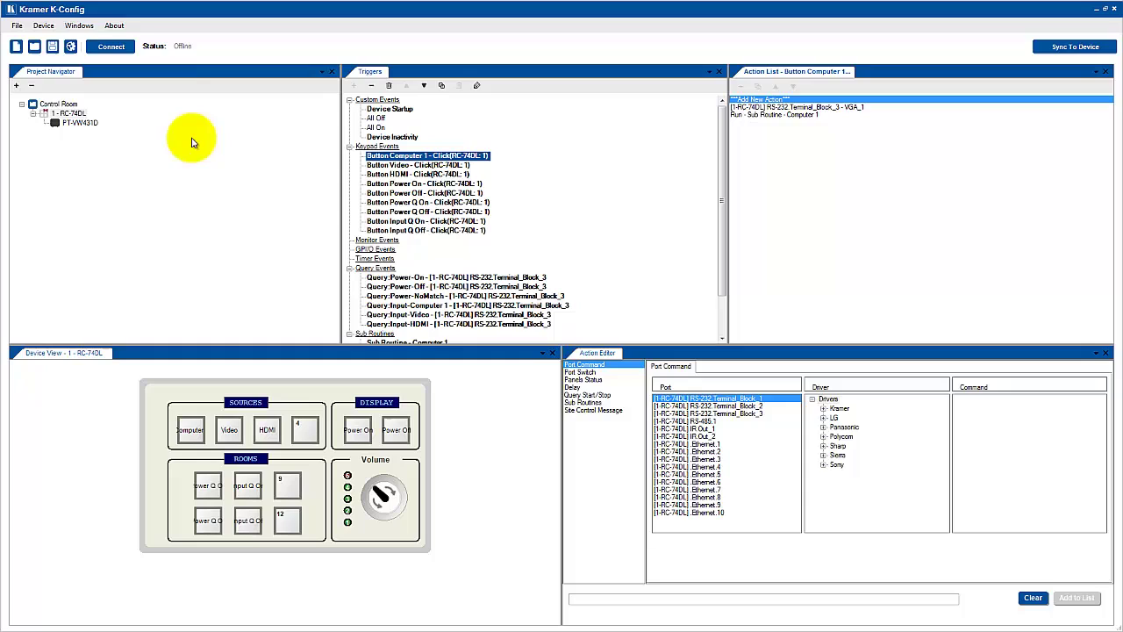
- Close the Device View pane and resize the remaining panes, making the Project Navigator narrower and the Action Editor taller
left_click(78, 27)
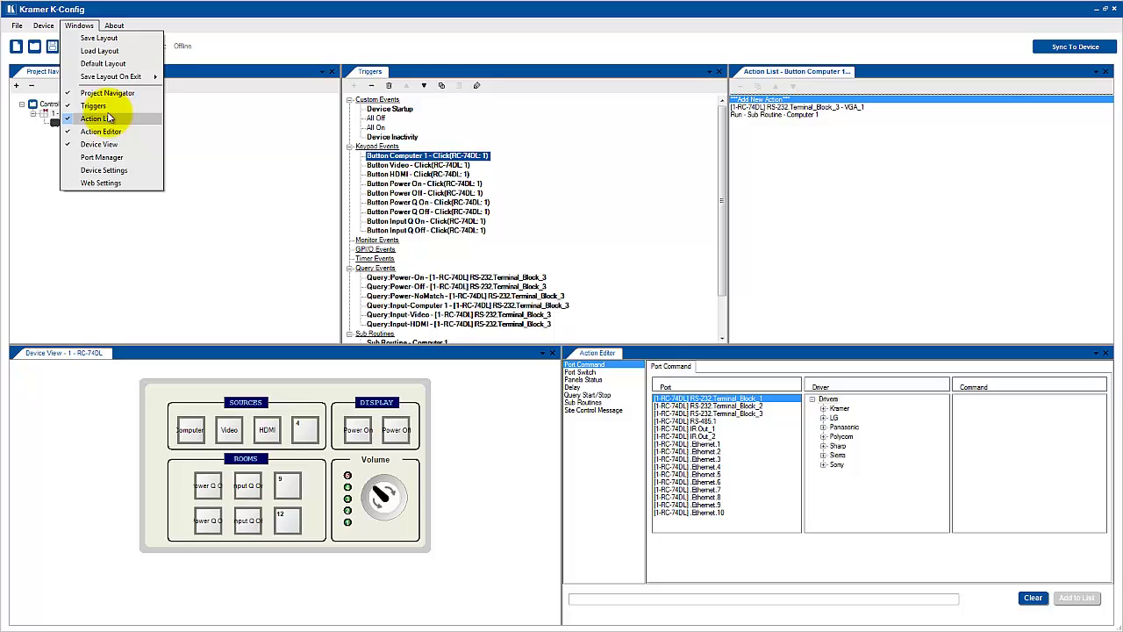
left_click(277, 180)
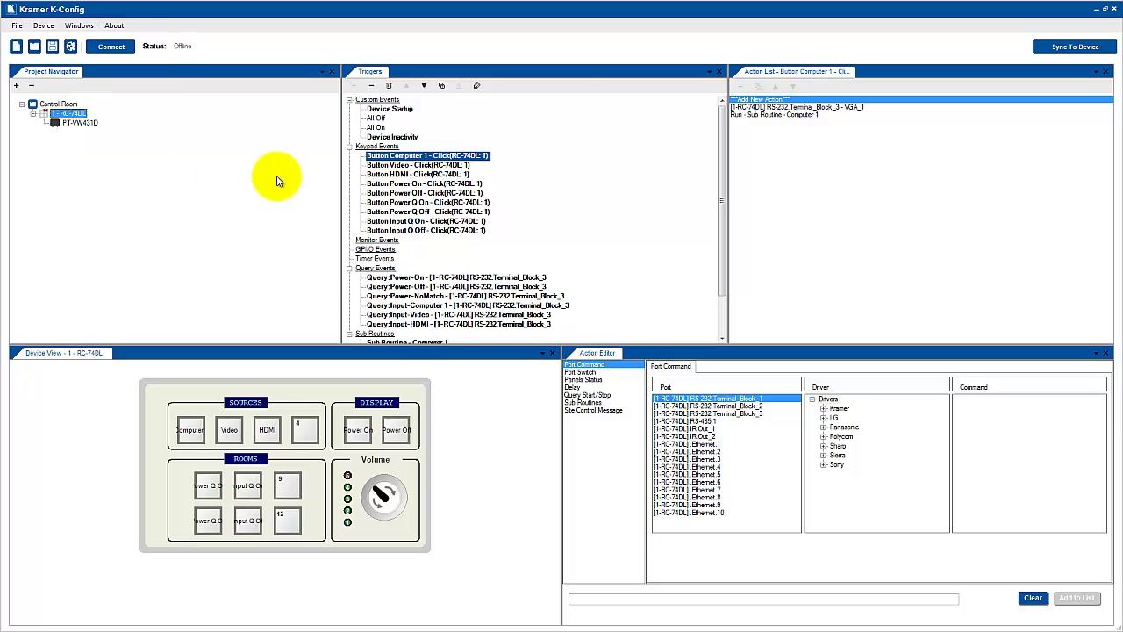
left_click(553, 355)
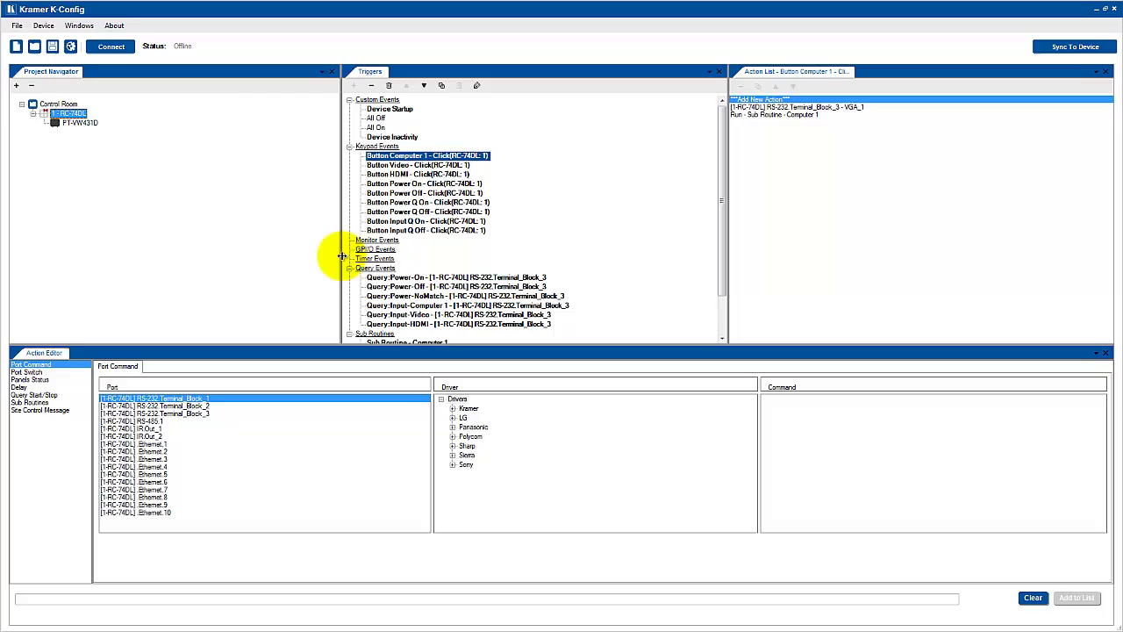
left_click_drag(340, 257, 253, 257)
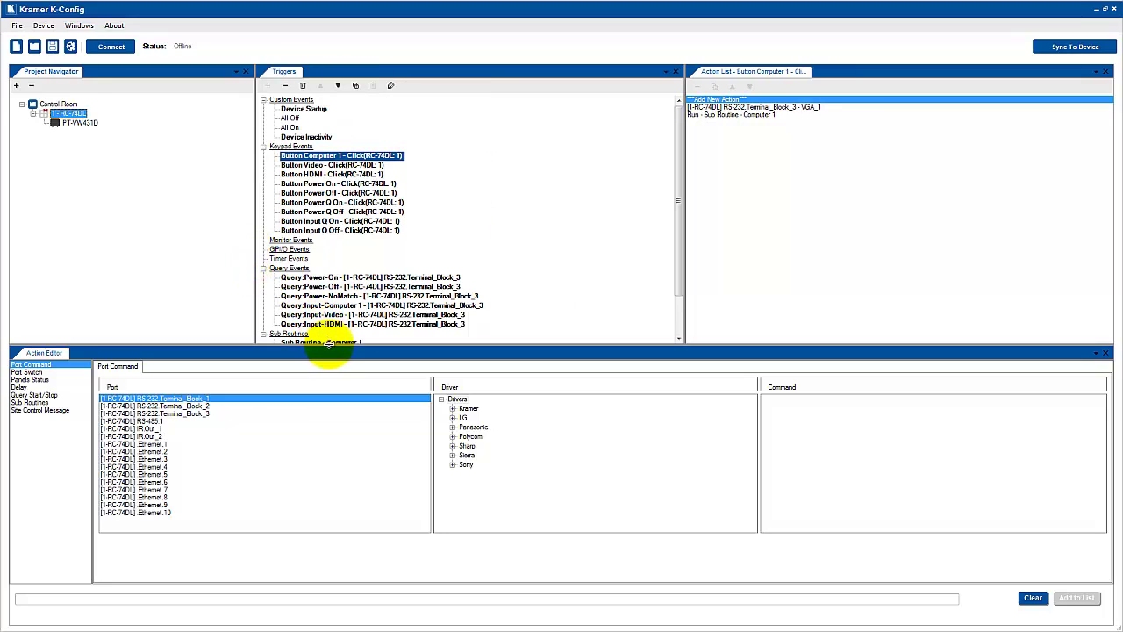
left_click_drag(313, 347, 332, 290)
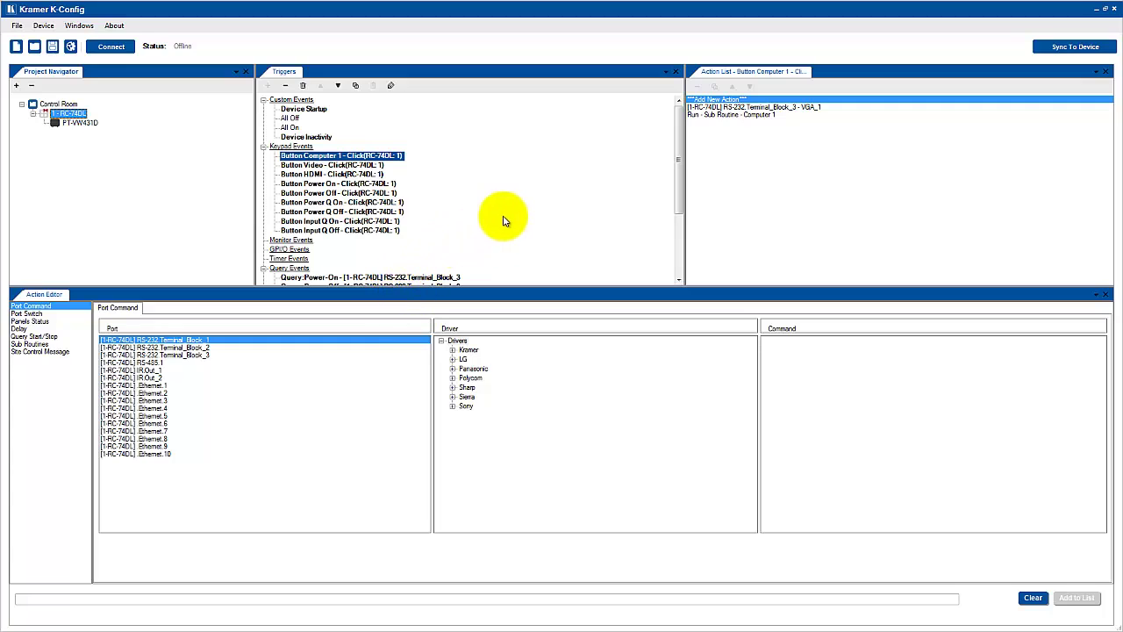
- Dock the Triggers pane as a full-height column beside the other panes and the Action List alongside the Action Editor
left_click_drag(588, 79, 24, 346)
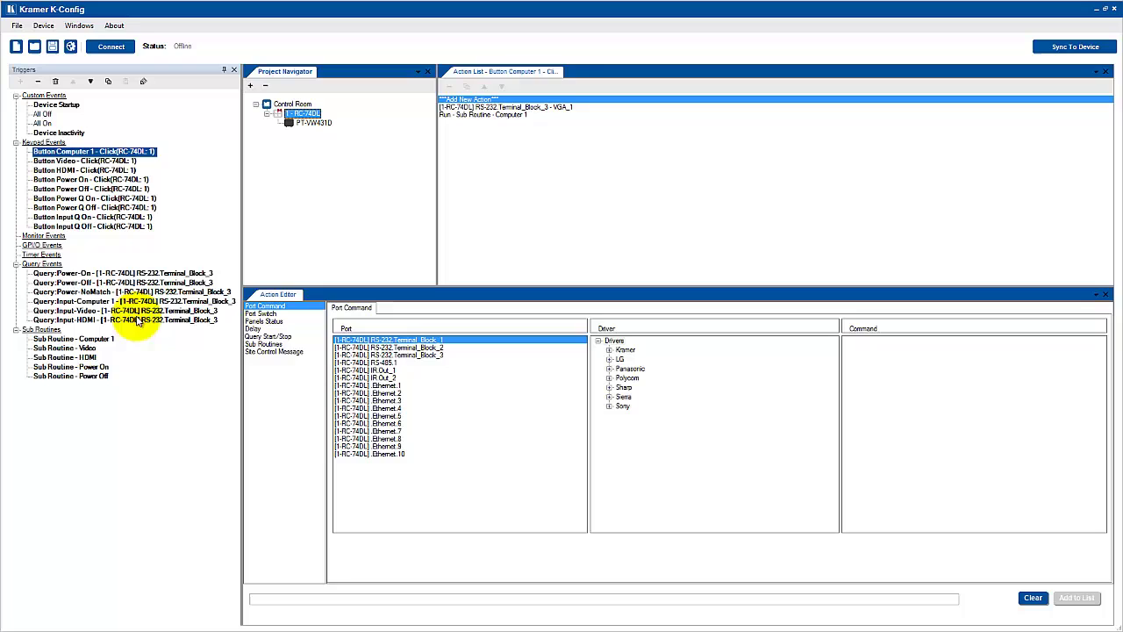
left_click_drag(587, 78, 659, 453)
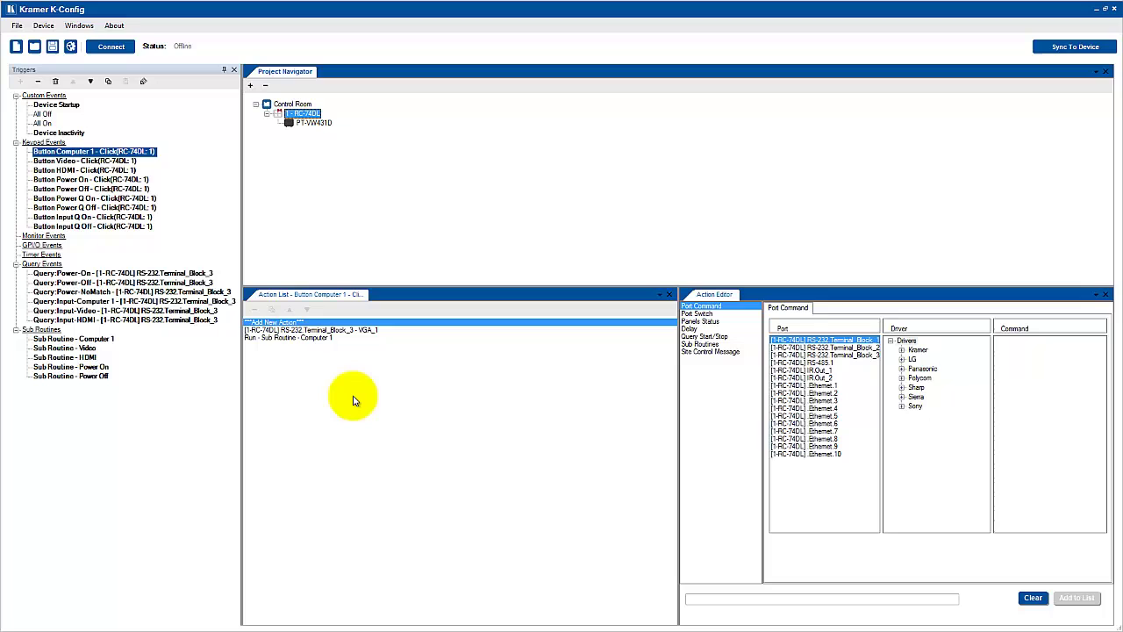
left_click(436, 300)
left_click_drag(436, 300, 530, 197)
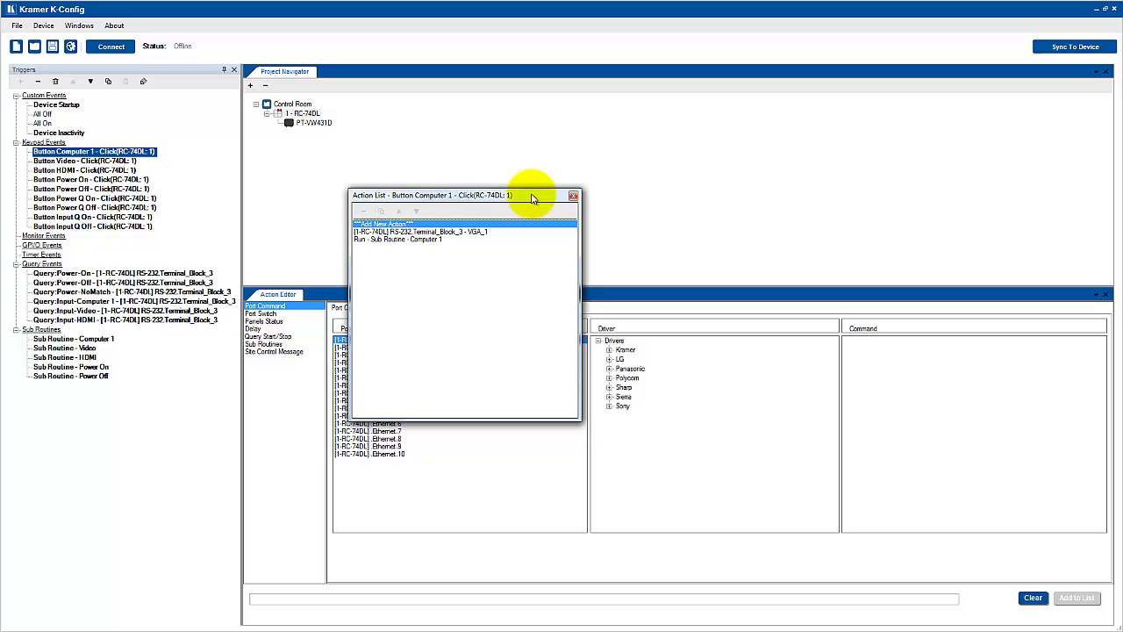
left_click_drag(530, 196, 663, 455)
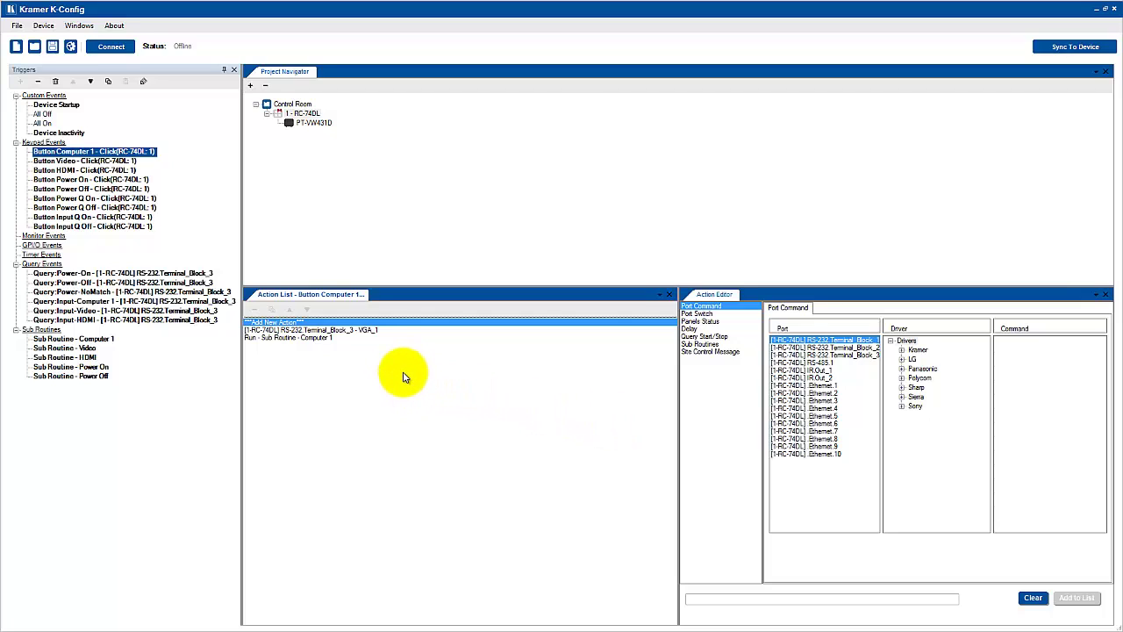
- Check the Save Layout On Exit options and restore the default window layout
left_click(80, 26)
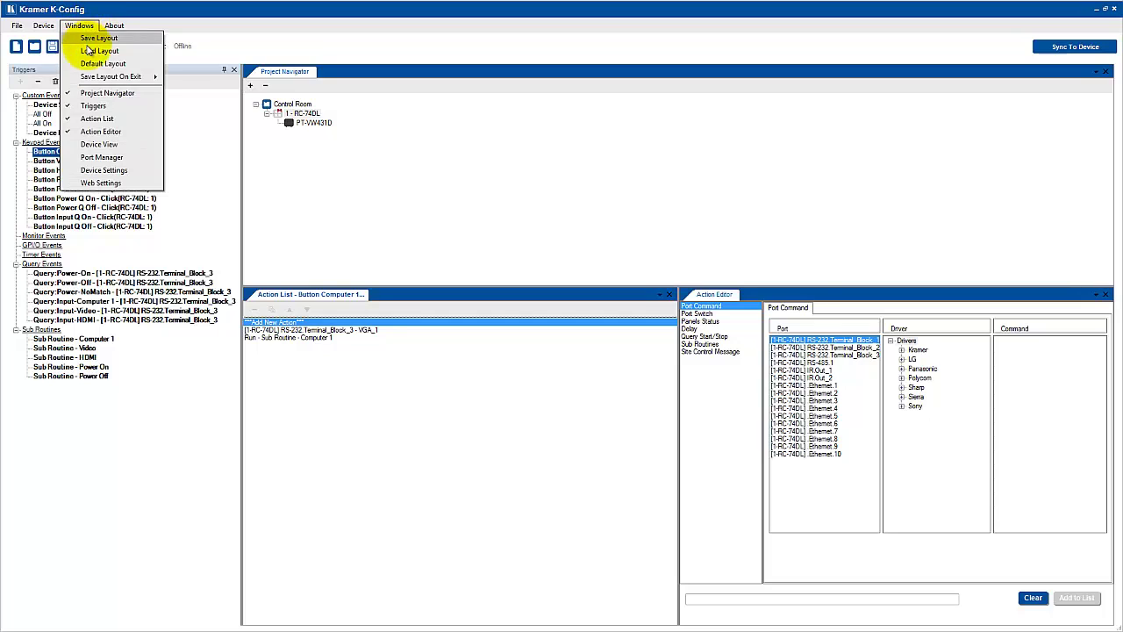
mouse_move(94, 77)
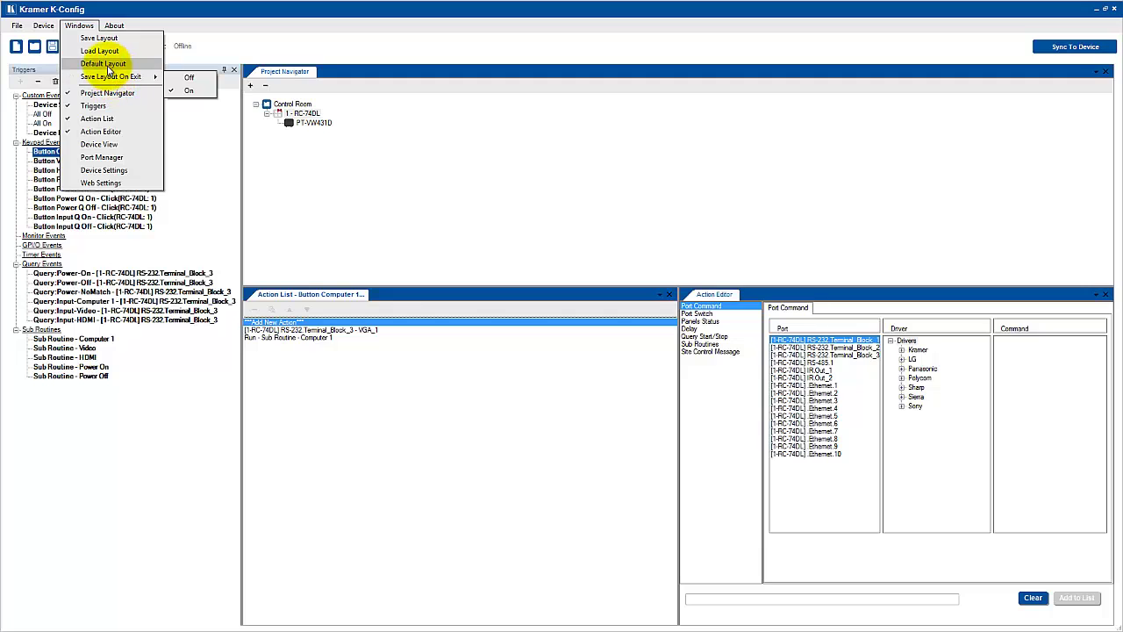
left_click(106, 64)
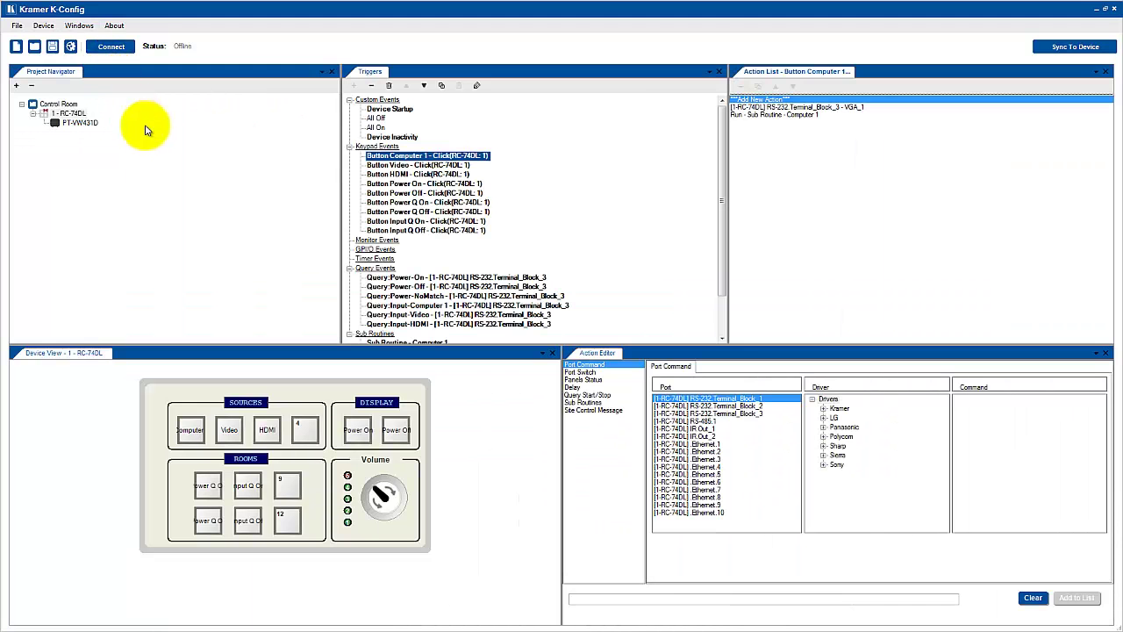